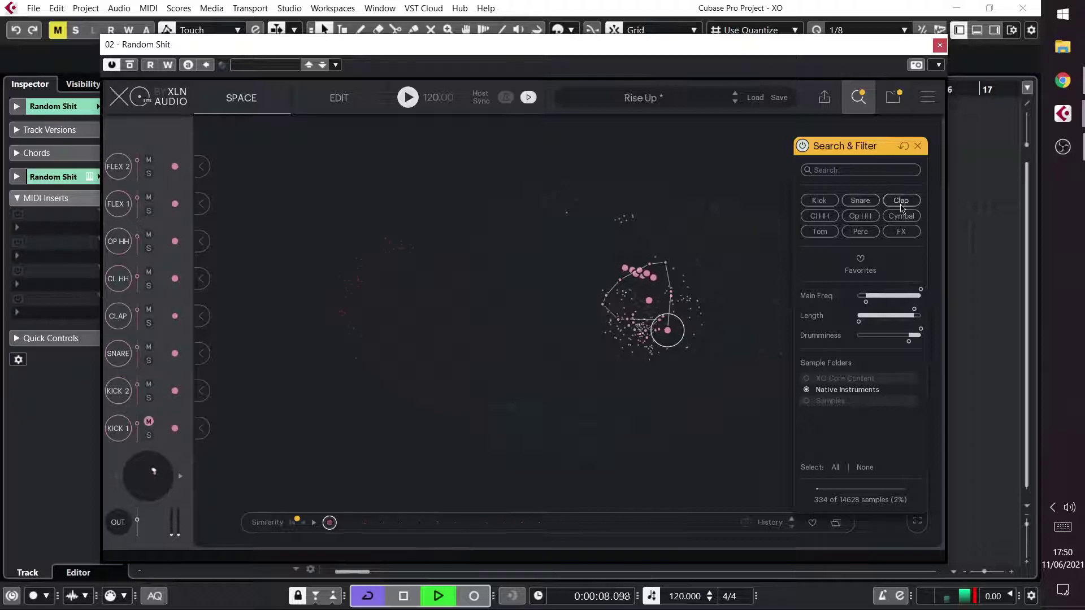
Step: Audition samples in the sample space and limit the display to the Snare category
{"action": "left_click_drag", "start_coordinate": [667, 330], "coordinate": [574, 304]}
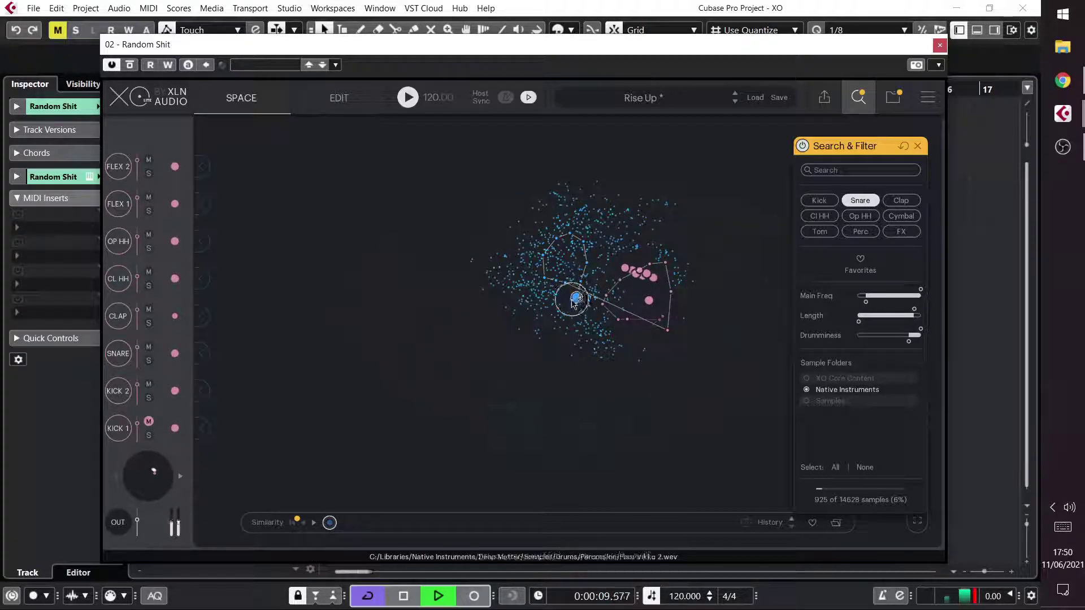
{"action": "left_click", "coordinate": [860, 200]}
Step: Open the Beat Combiner on the Edit page and randomize the beat patterns of all lanes
{"action": "left_click", "coordinate": [341, 98]}
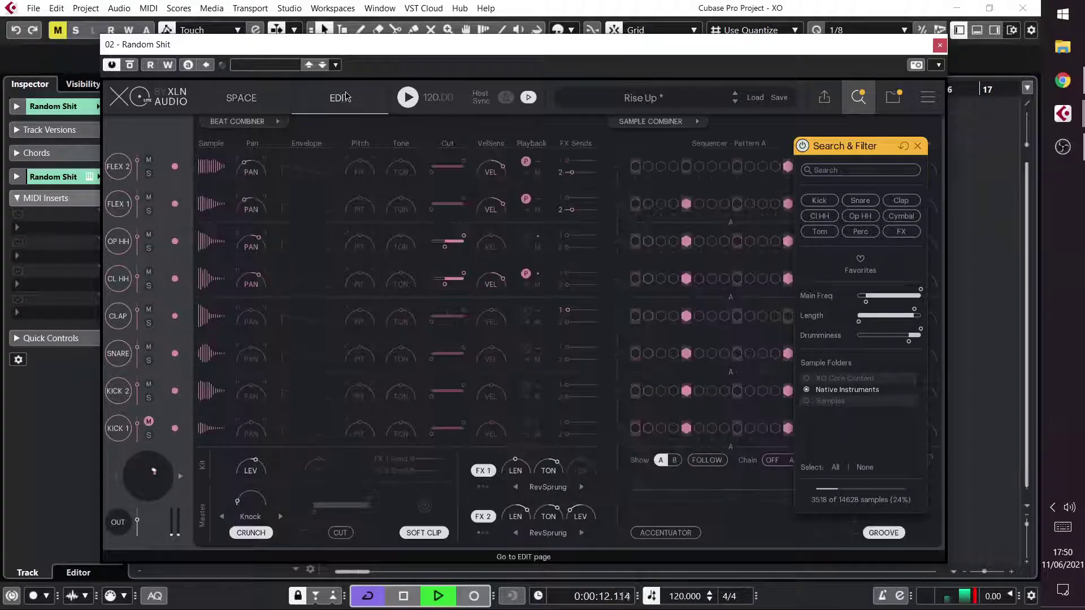
{"action": "left_click", "coordinate": [243, 121]}
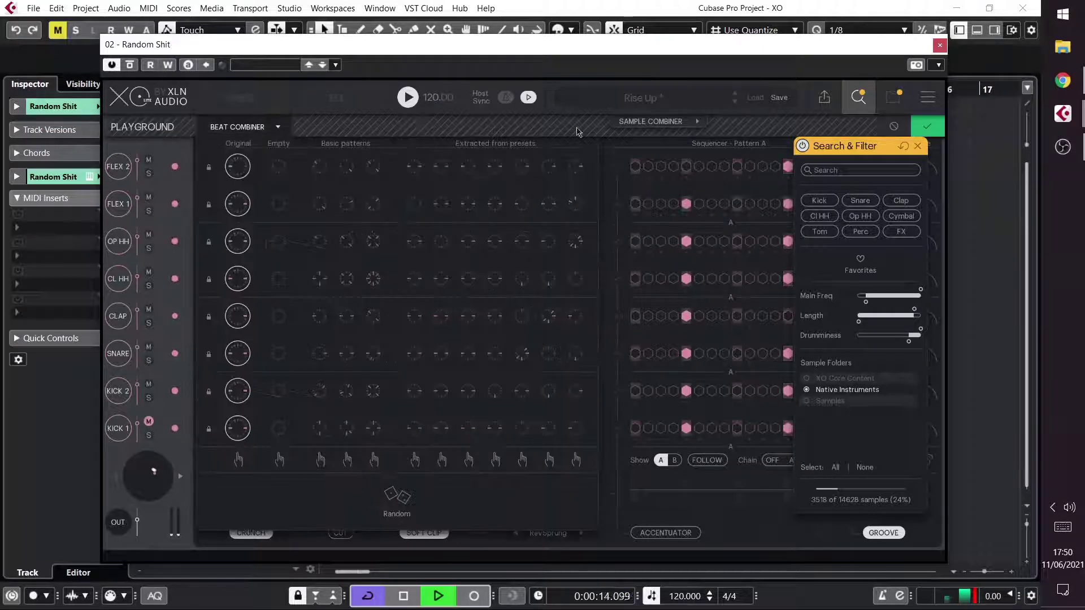
{"action": "left_click", "coordinate": [403, 496]}
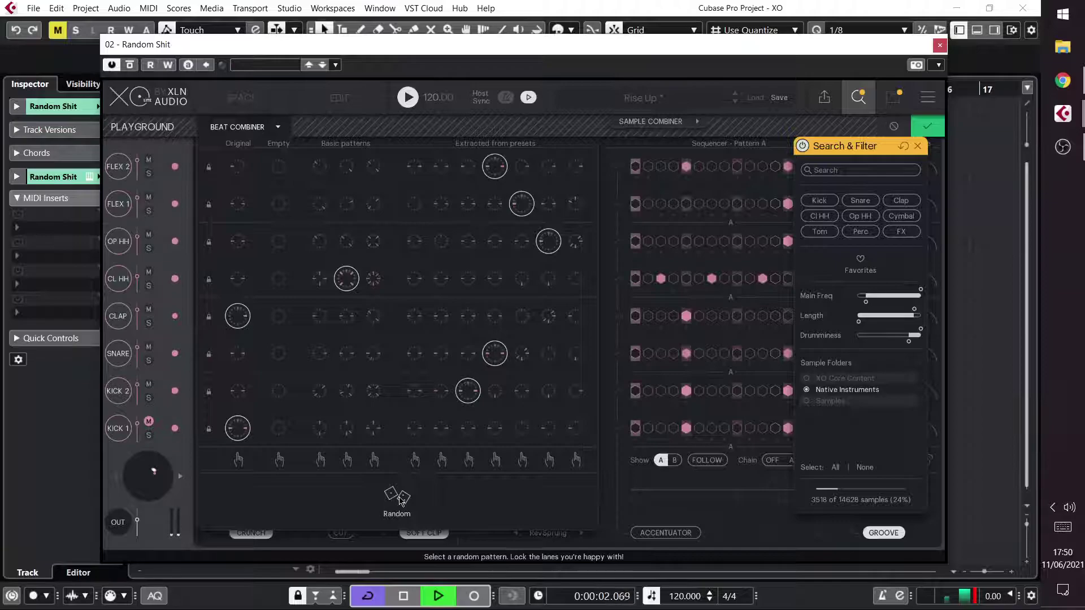
Step: Open the Sample Combiner, then randomize the samples and the beat patterns of all lanes
{"action": "left_click", "coordinate": [664, 123]}
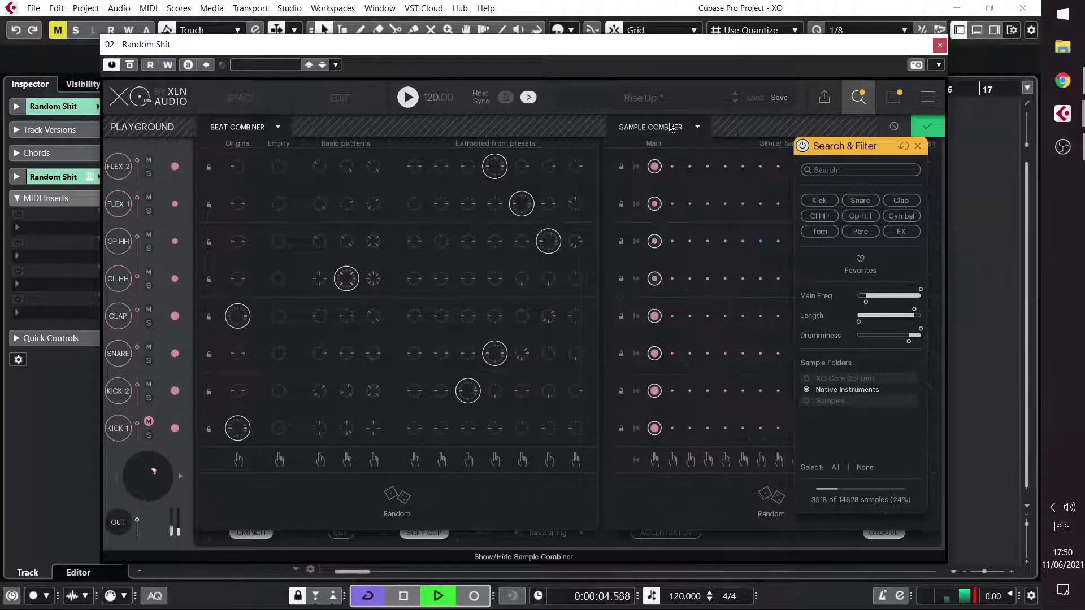
{"action": "left_click", "coordinate": [771, 498]}
{"action": "left_click", "coordinate": [398, 497]}
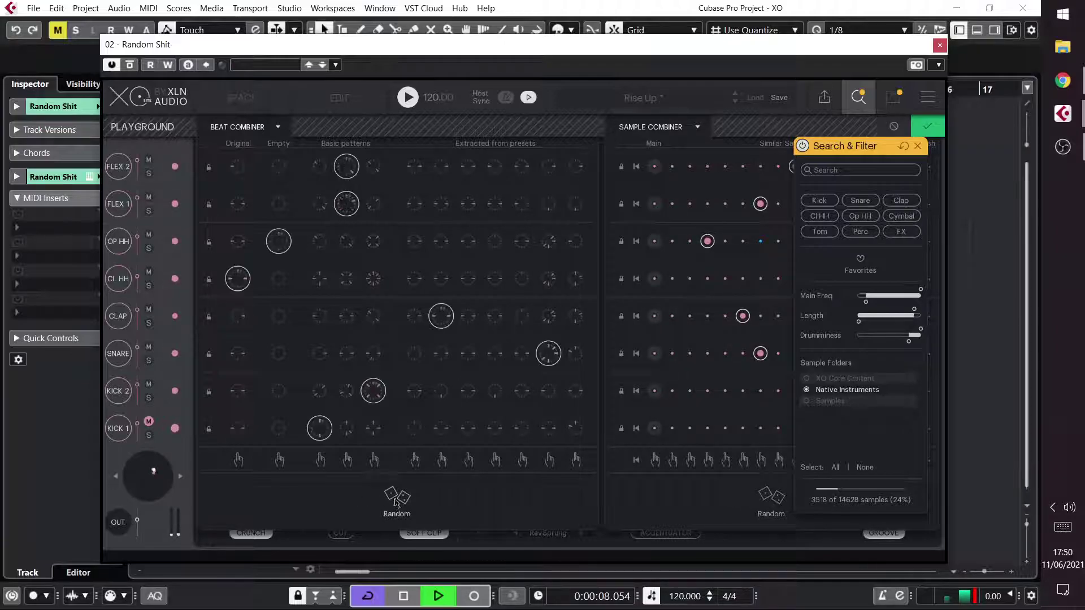
{"action": "left_click", "coordinate": [399, 498]}
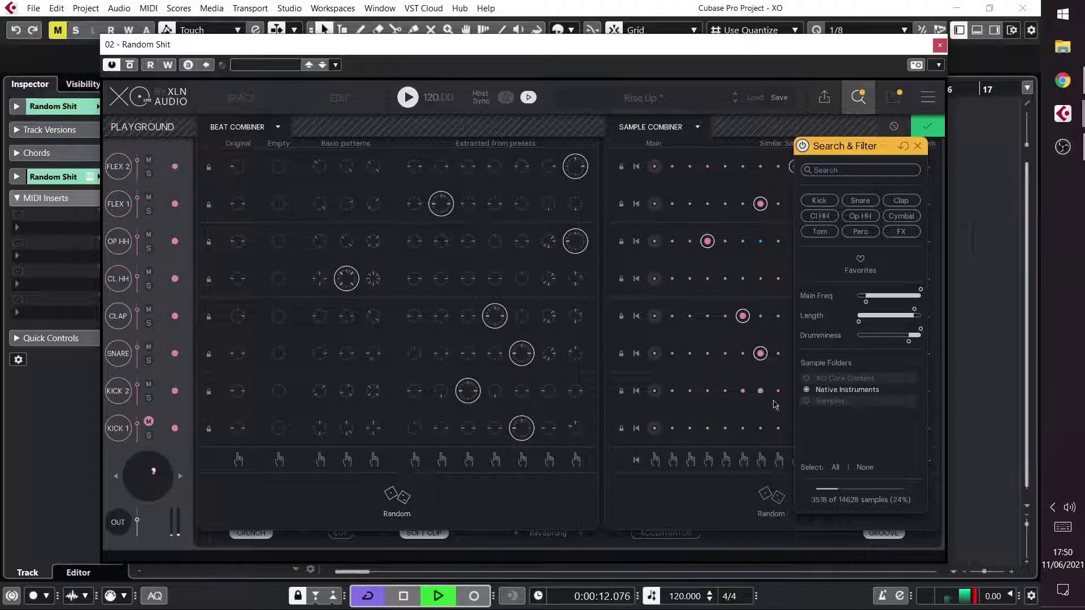
Step: Filter the samples to closed hi-hats with a higher minimum main frequency and randomize the lanes' samples
{"action": "left_click", "coordinate": [819, 216]}
{"action": "left_click_drag", "start_coordinate": [866, 302], "coordinate": [888, 303]}
{"action": "left_click", "coordinate": [772, 498]}
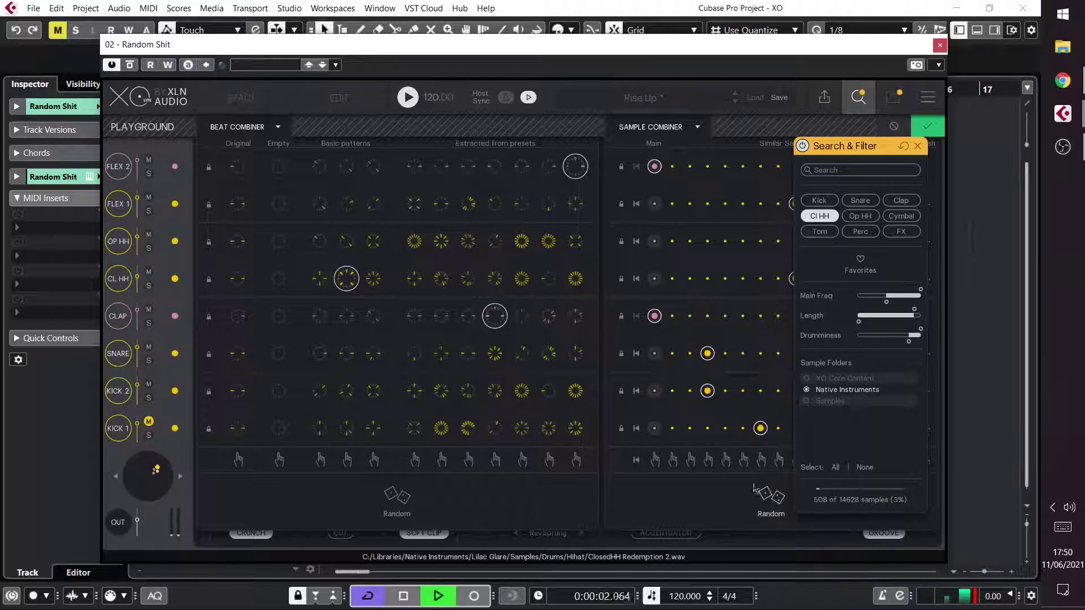
Step: Lower the master volume to -4.7 dB and randomize the lanes' samples again
{"action": "mouse_move", "coordinate": [142, 519]}
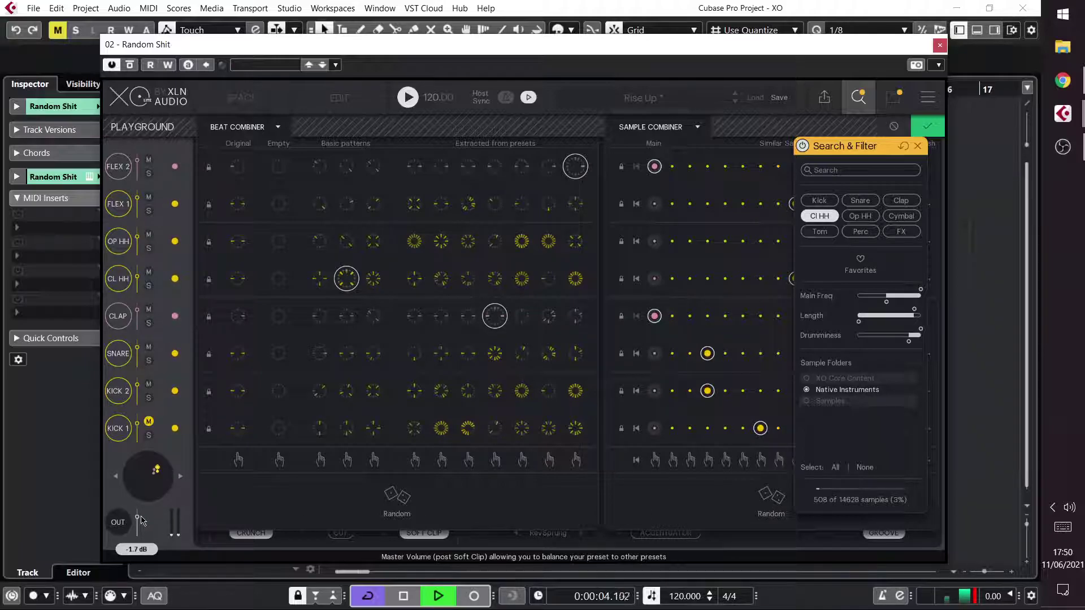
{"action": "left_click", "coordinate": [775, 497]}
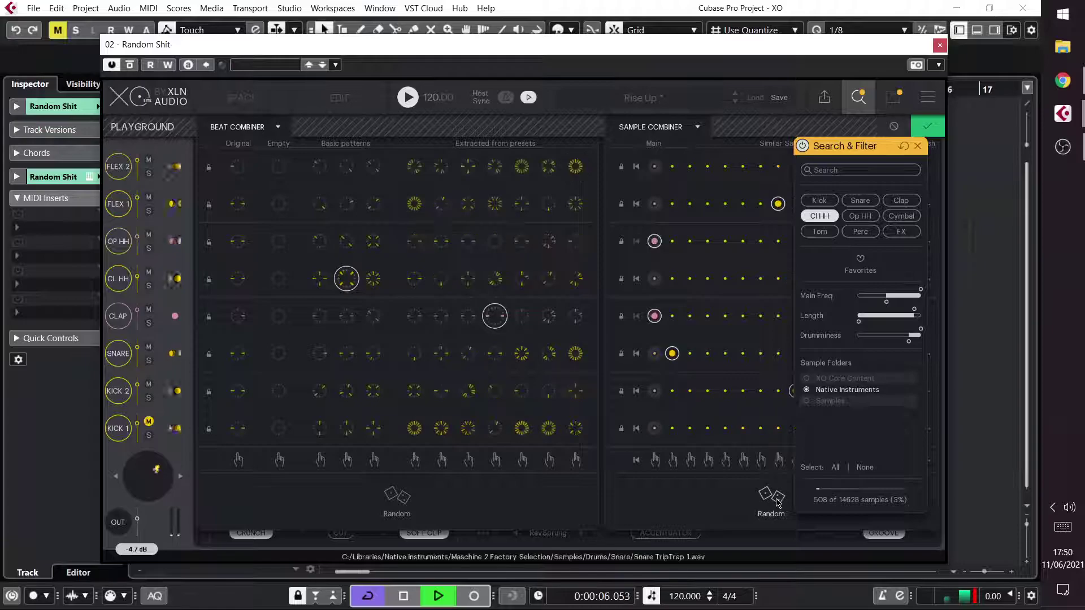
Step: Randomize the beat patterns, then try the third and fifth preset-extracted pattern columns on all lanes
{"action": "left_click", "coordinate": [400, 500]}
{"action": "left_click", "coordinate": [469, 460]}
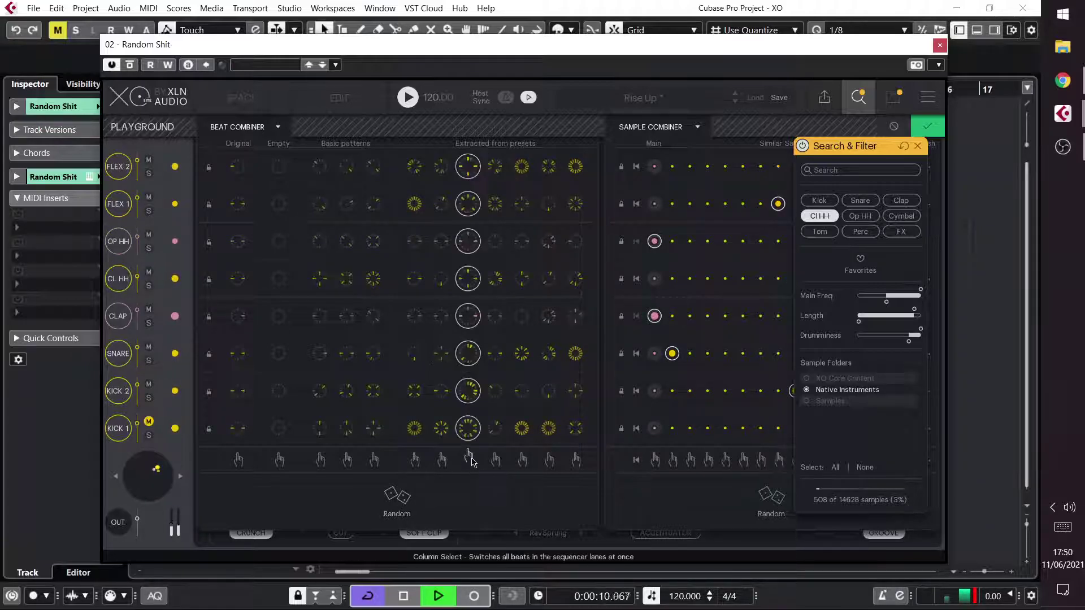
{"action": "left_click", "coordinate": [522, 460]}
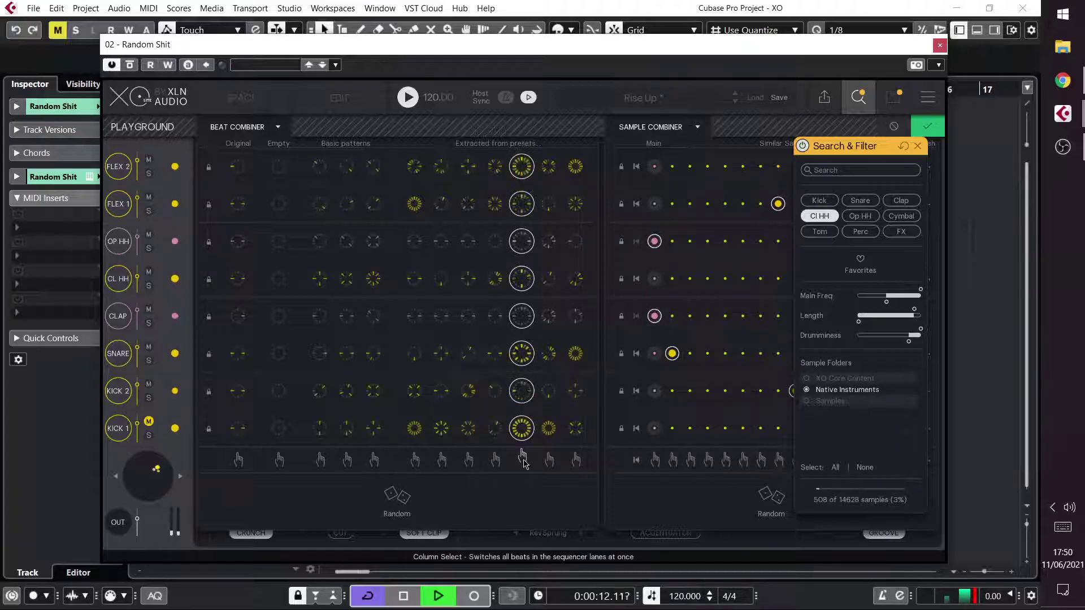
Step: Narrow the closed hi-hat filter to higher main frequencies and shorter lengths, and randomize the lanes' samples
{"action": "left_click", "coordinate": [764, 499]}
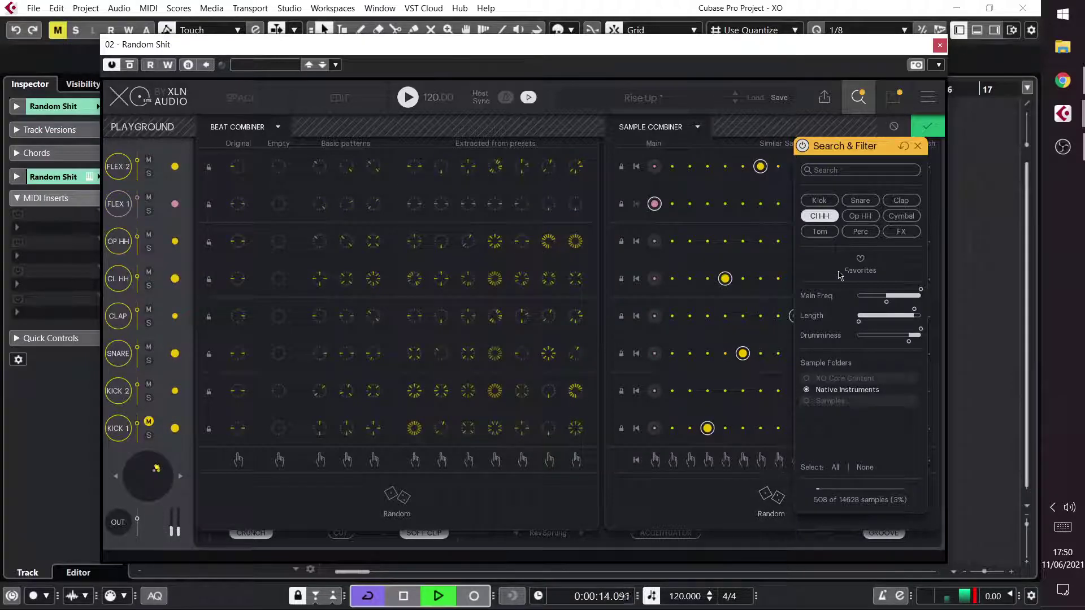
{"action": "mouse_move", "coordinate": [887, 297]}
{"action": "left_mouse_down"}
{"action": "mouse_move", "coordinate": [903, 297]}
{"action": "mouse_move", "coordinate": [876, 315]}
{"action": "left_mouse_up"}
{"action": "left_click", "coordinate": [771, 497]}
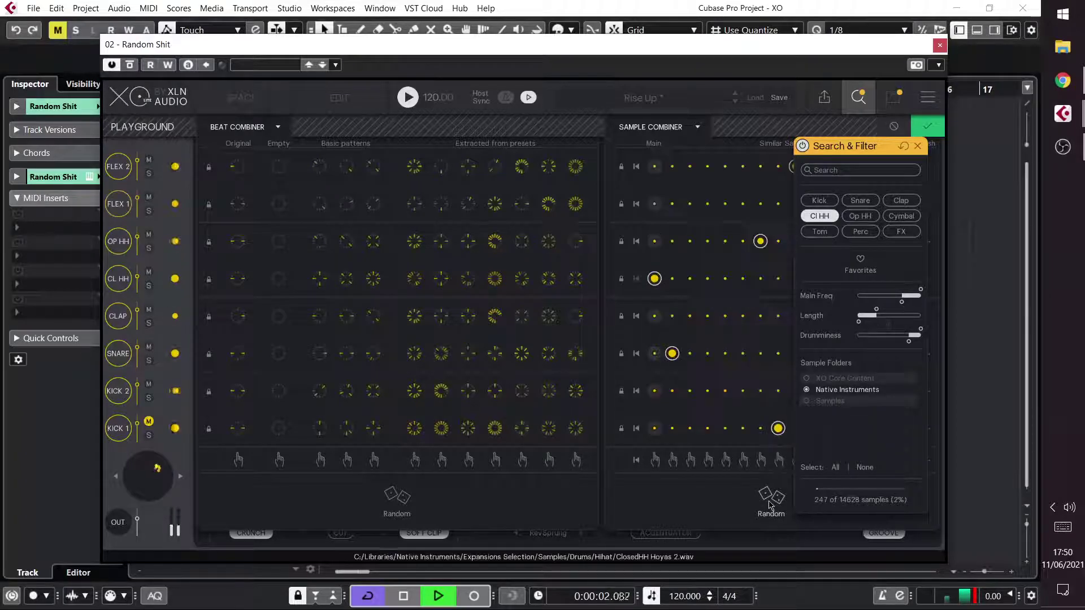
Step: Randomize the beat patterns several times and choose the third basic pattern for the closed hi-hat lane
{"action": "left_click", "coordinate": [397, 496]}
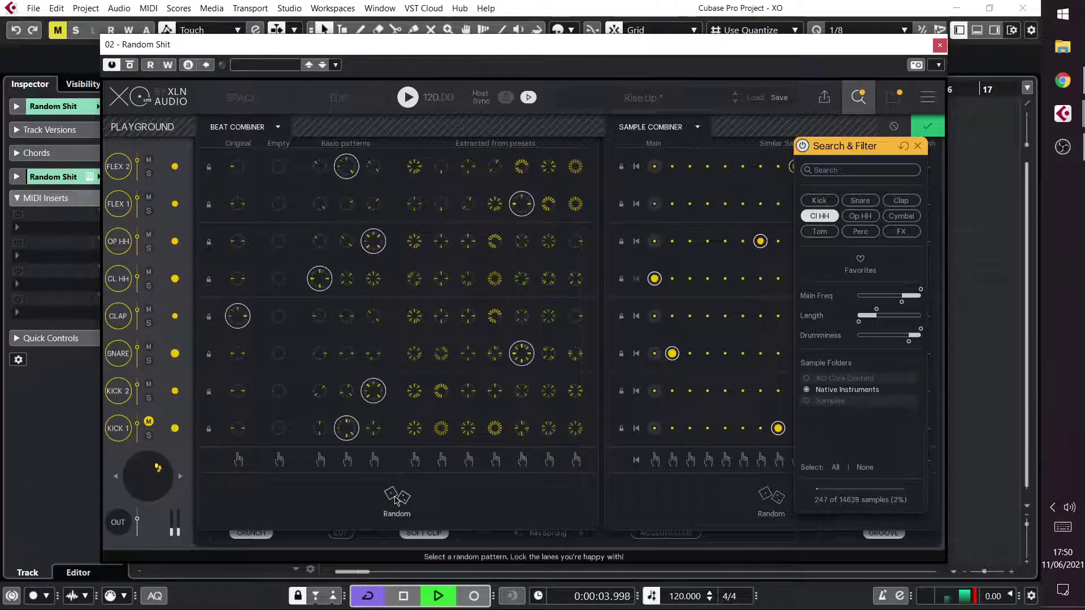
{"action": "left_click", "coordinate": [398, 498]}
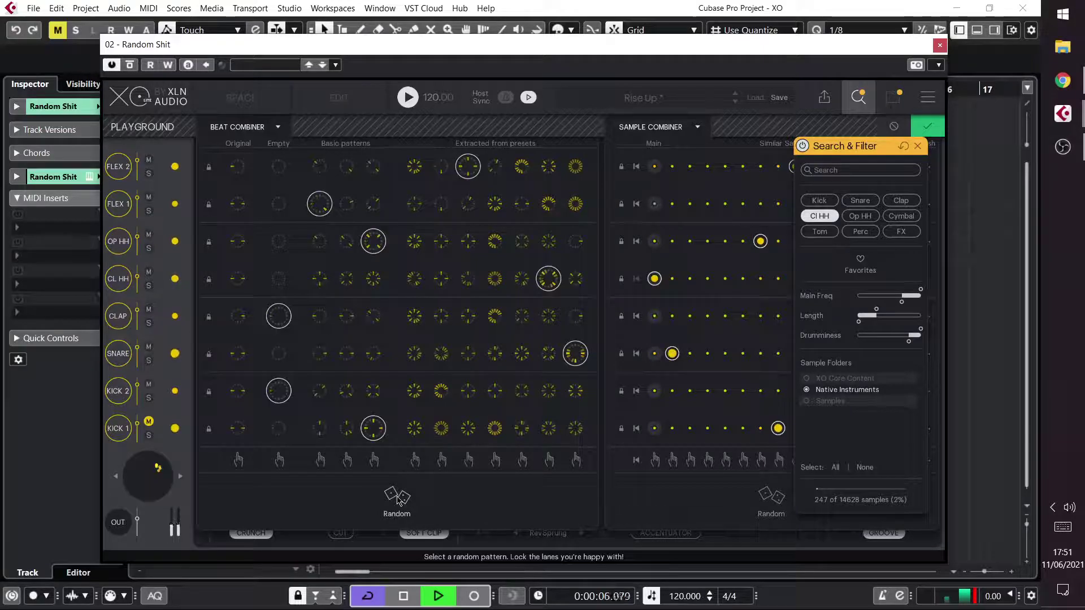
{"action": "left_click", "coordinate": [398, 497]}
{"action": "left_click", "coordinate": [415, 278]}
{"action": "left_click", "coordinate": [399, 281]}
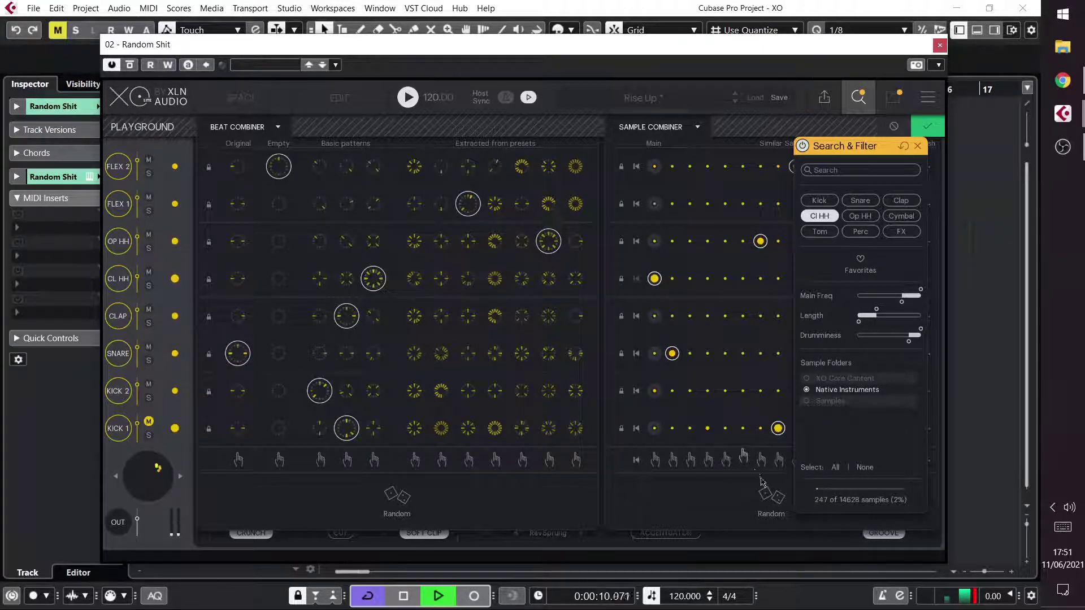
Step: Remove the closed hi-hat category filter and randomize both the samples and the beat patterns
{"action": "left_click", "coordinate": [821, 217]}
{"action": "left_click", "coordinate": [769, 500]}
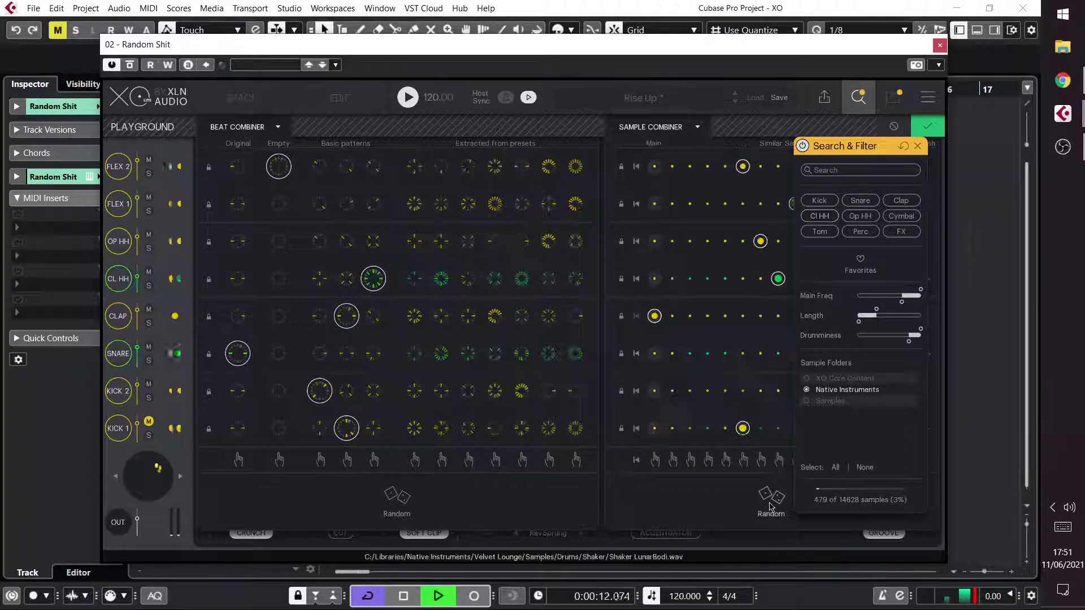
{"action": "left_click", "coordinate": [773, 502]}
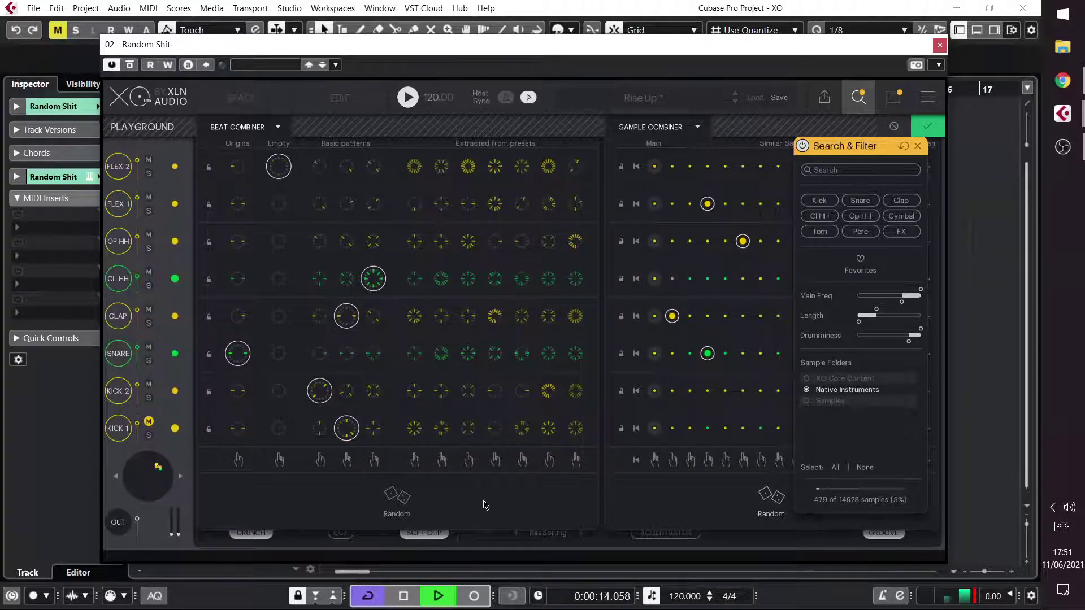
{"action": "left_click", "coordinate": [404, 501]}
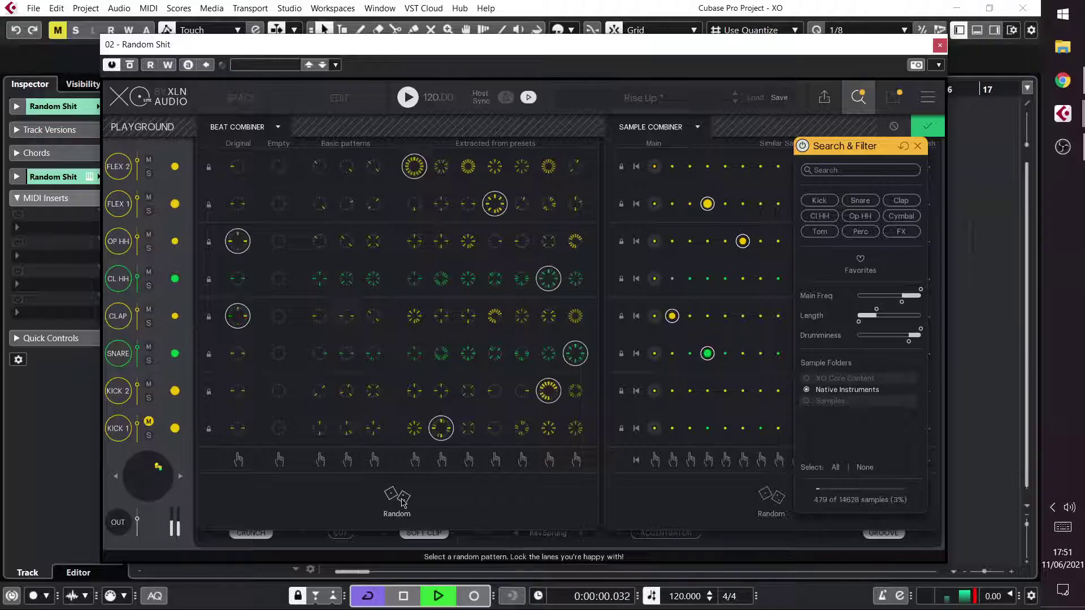
Step: Filter the samples to snares, shift the main frequency range to lower values, and randomize the lanes' samples
{"action": "left_click", "coordinate": [860, 201]}
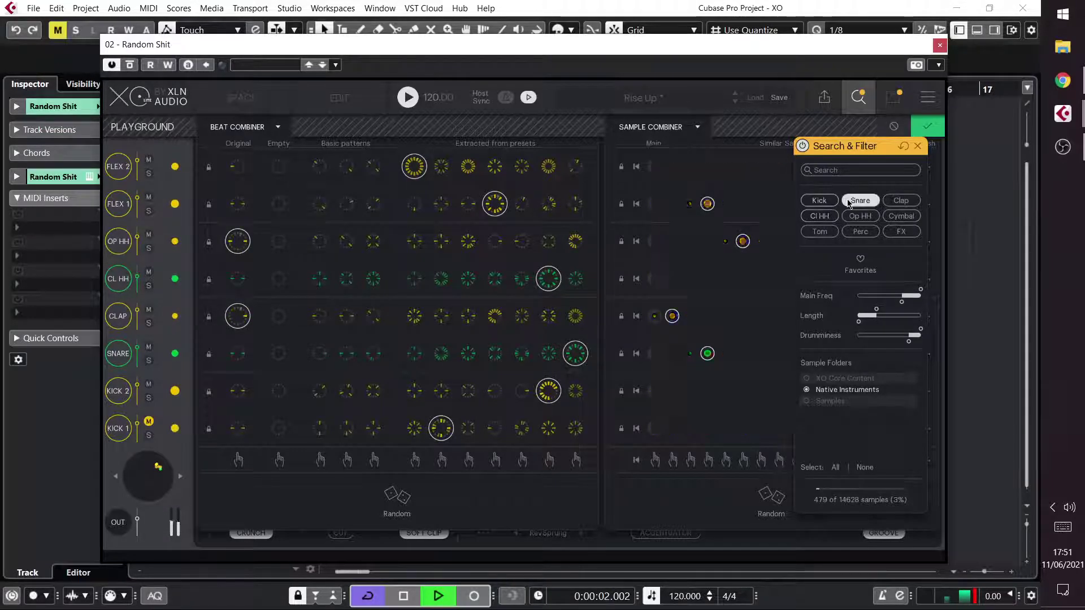
{"action": "left_click", "coordinate": [769, 496]}
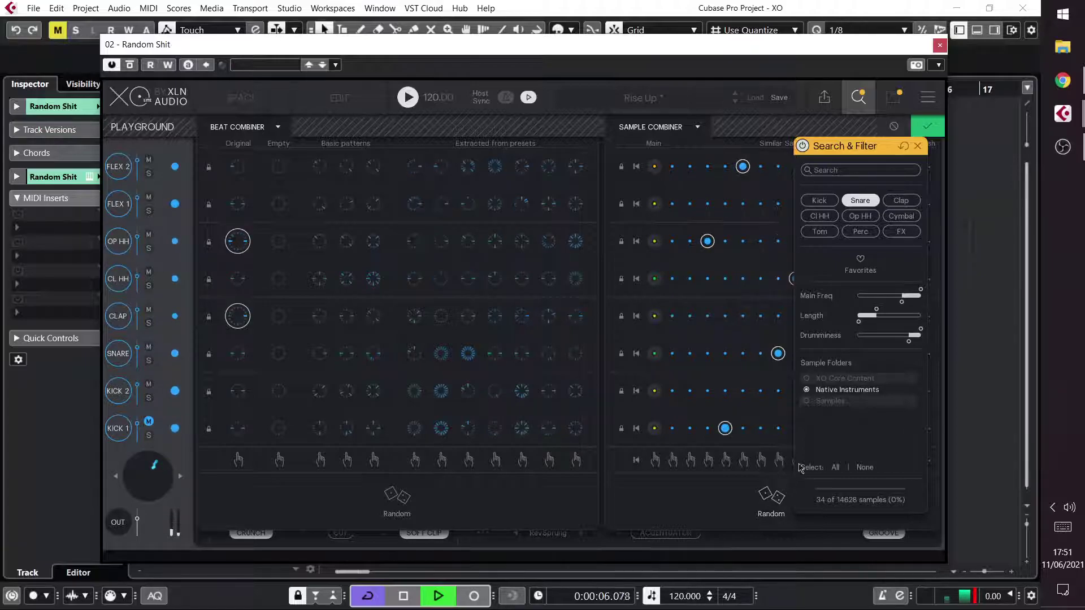
{"action": "left_click_drag", "start_coordinate": [911, 296], "coordinate": [878, 299]}
{"action": "left_click", "coordinate": [769, 496]}
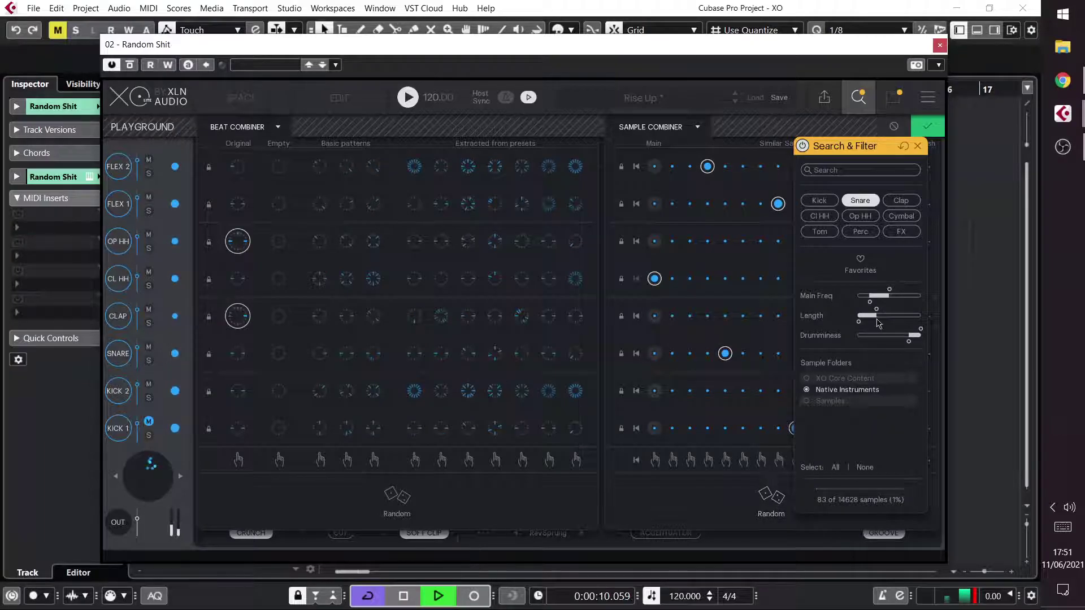
Step: Restrict the drumminess filter to a narrow low range, shift it slightly higher, and randomize the samples repeatedly
{"action": "left_click_drag", "start_coordinate": [921, 340], "coordinate": [877, 340]}
{"action": "left_click", "coordinate": [773, 497]}
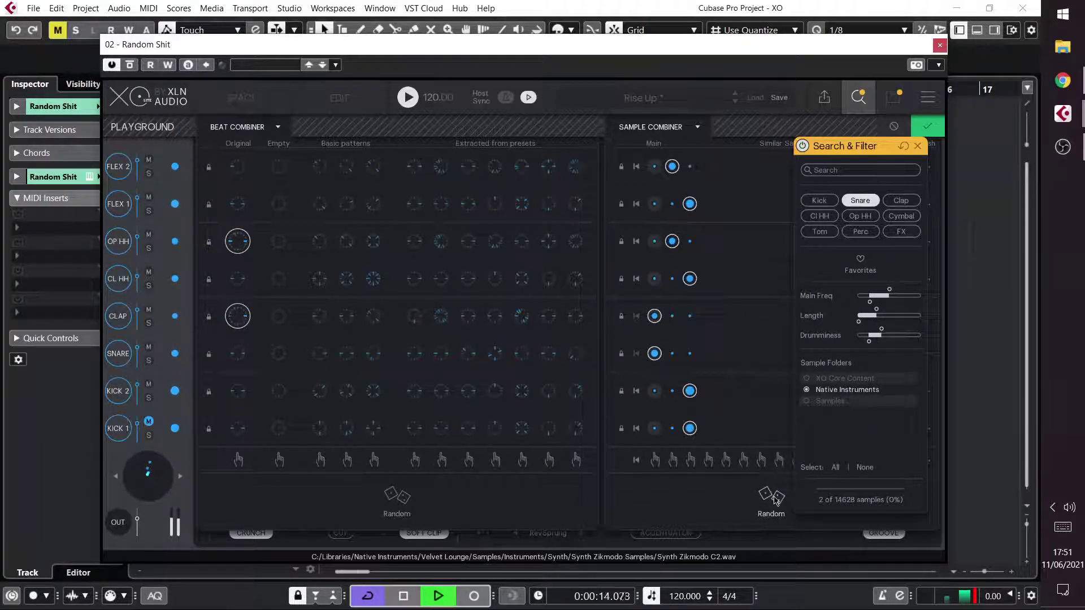
{"action": "left_click", "coordinate": [776, 500]}
{"action": "left_click_drag", "start_coordinate": [870, 335], "coordinate": [882, 335]}
{"action": "left_click", "coordinate": [774, 498]}
{"action": "left_click", "coordinate": [776, 499]}
{"action": "left_click", "coordinate": [774, 500]}
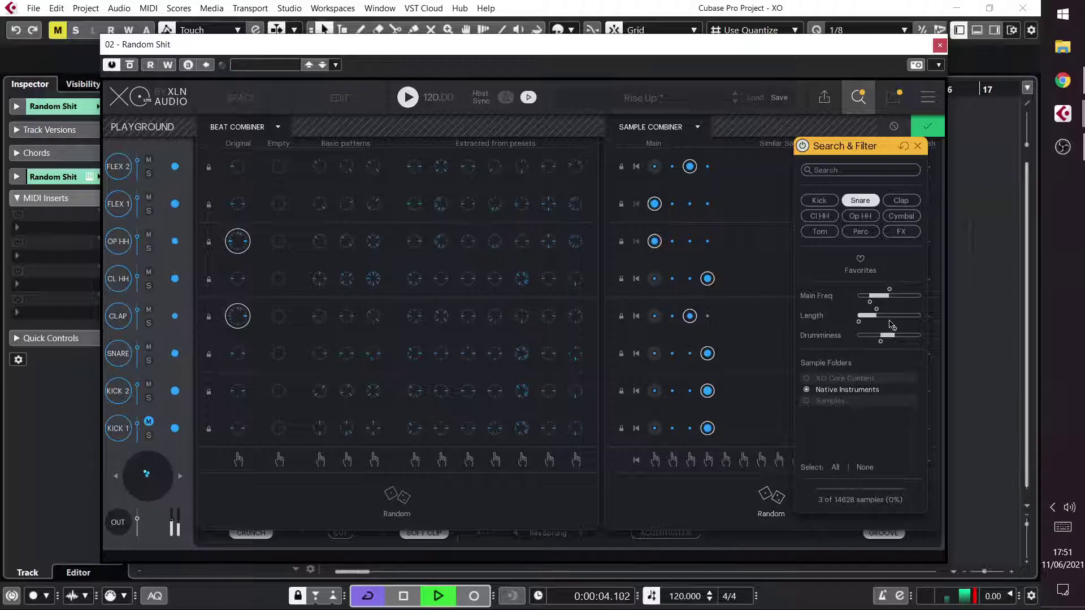
Step: Extend the drumminess range to its maximum, add the Clap category, and limit the main frequency to 2.1 kHz and above
{"action": "left_click_drag", "start_coordinate": [894, 334], "coordinate": [920, 335]}
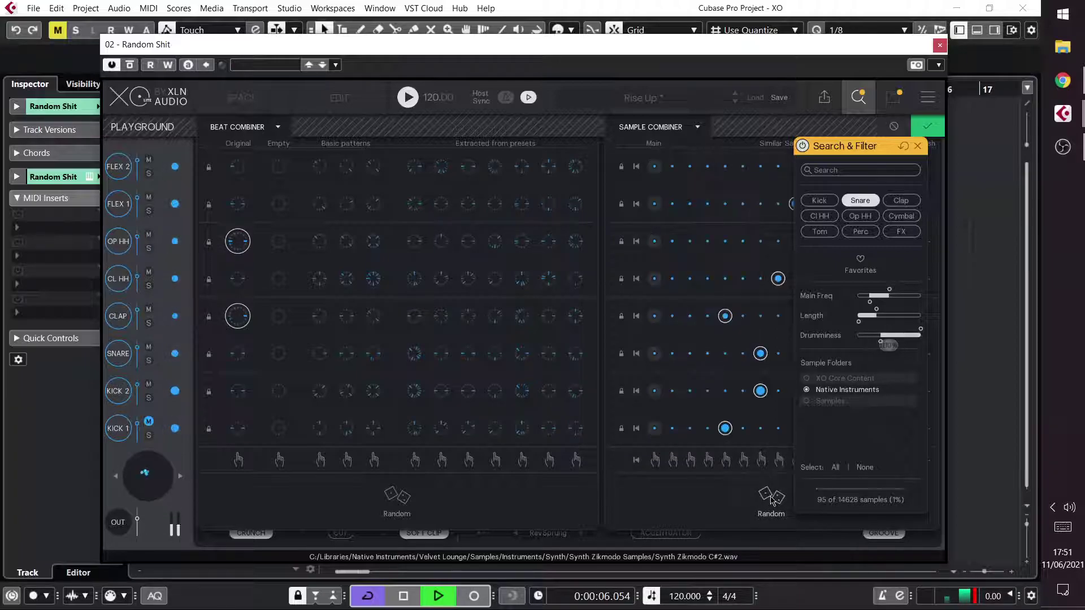
{"action": "left_click", "coordinate": [899, 201]}
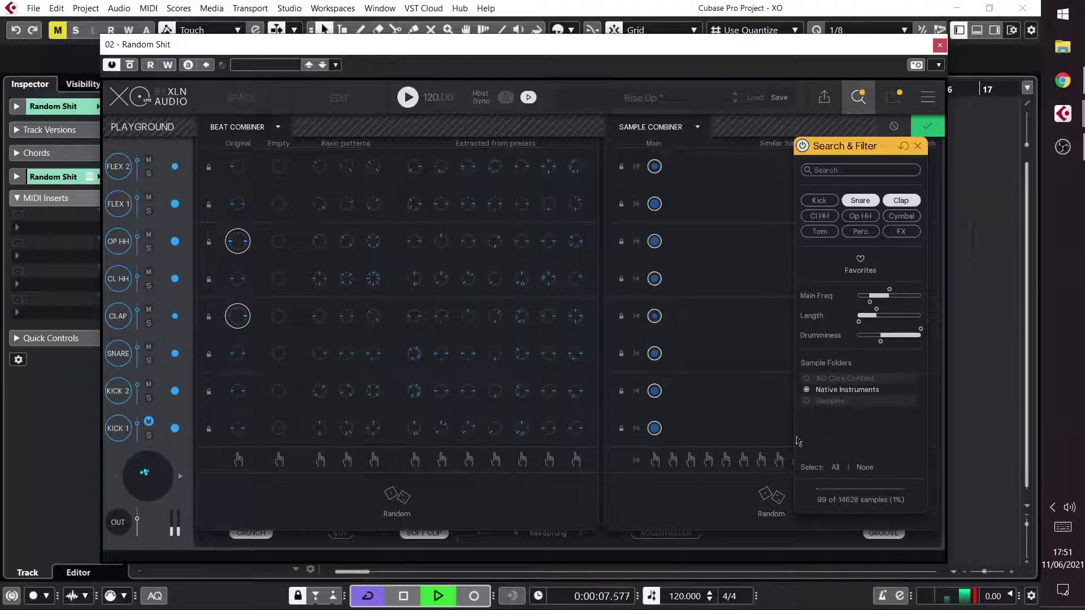
{"action": "left_click_drag", "start_coordinate": [881, 296], "coordinate": [913, 304]}
{"action": "left_click", "coordinate": [767, 498]}
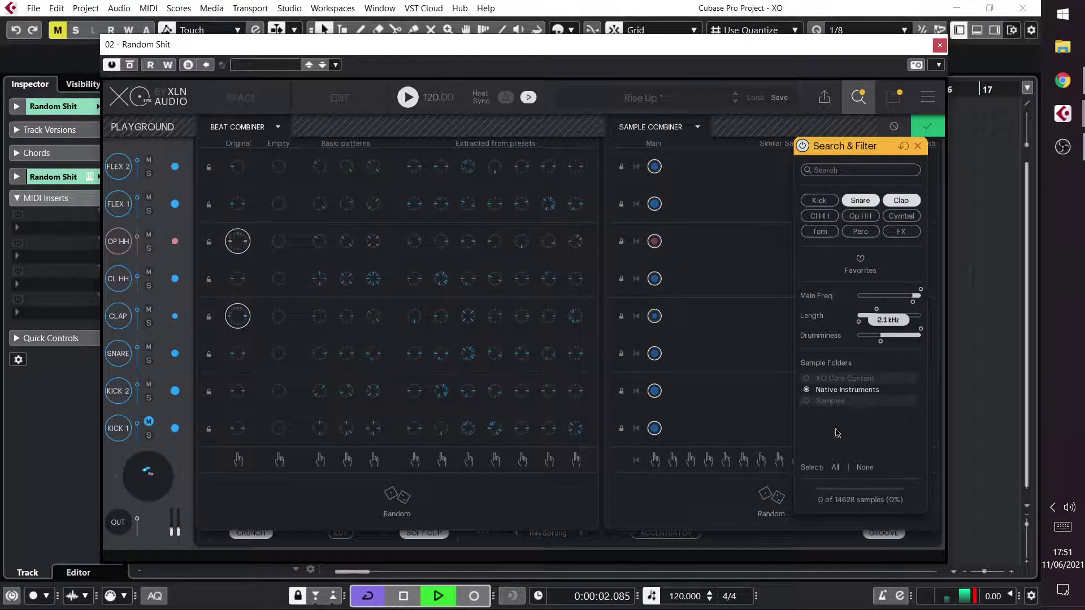
Step: Replace the Clap category with open hi-hats in the filter and randomize the lanes' samples twice
{"action": "left_click", "coordinate": [858, 217]}
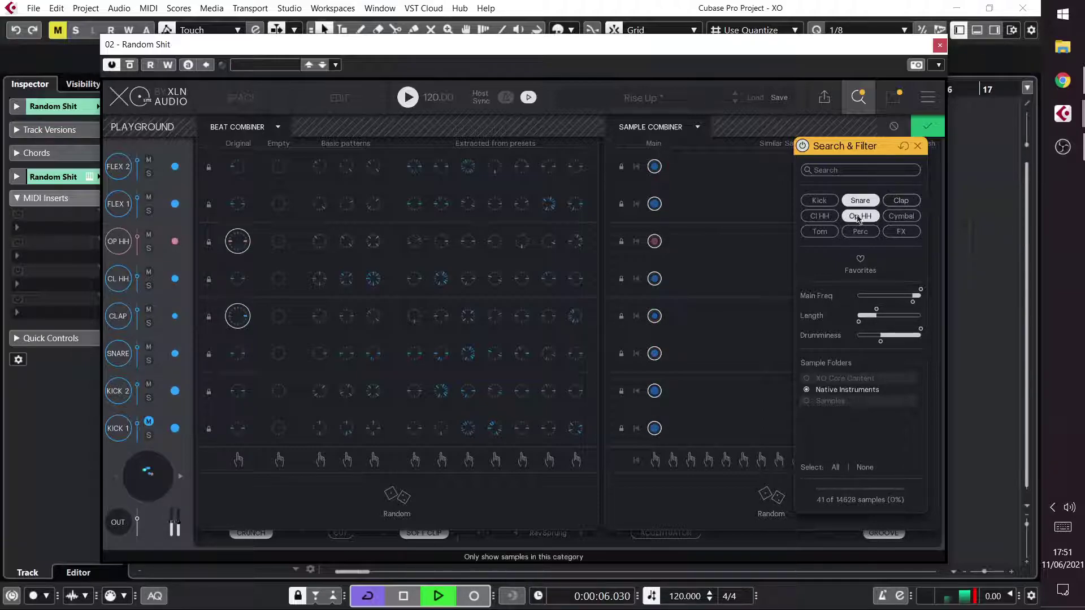
{"action": "left_click", "coordinate": [773, 502]}
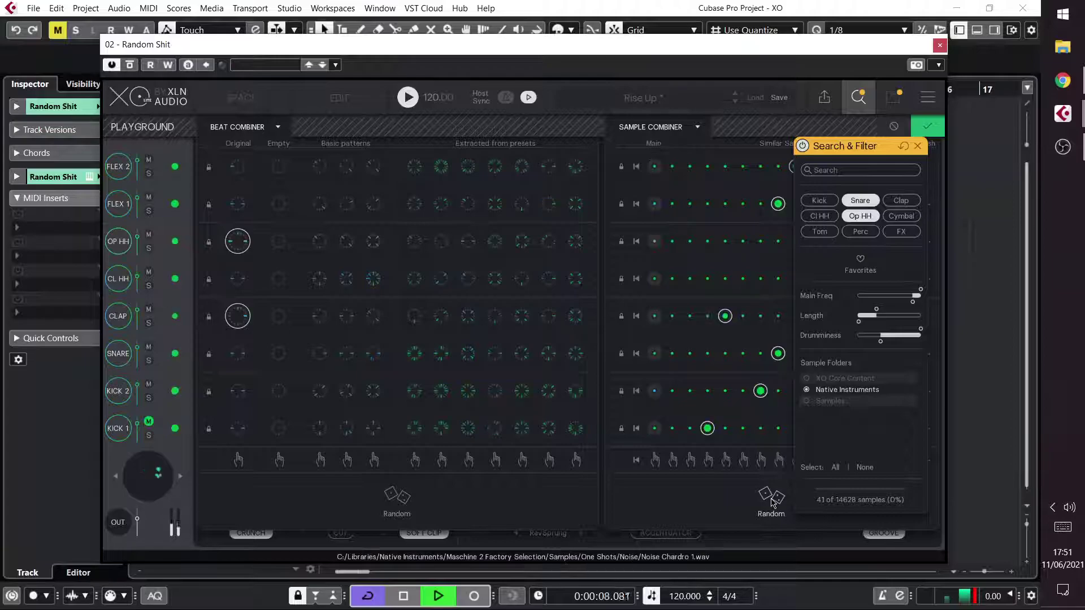
{"action": "left_click", "coordinate": [772, 503]}
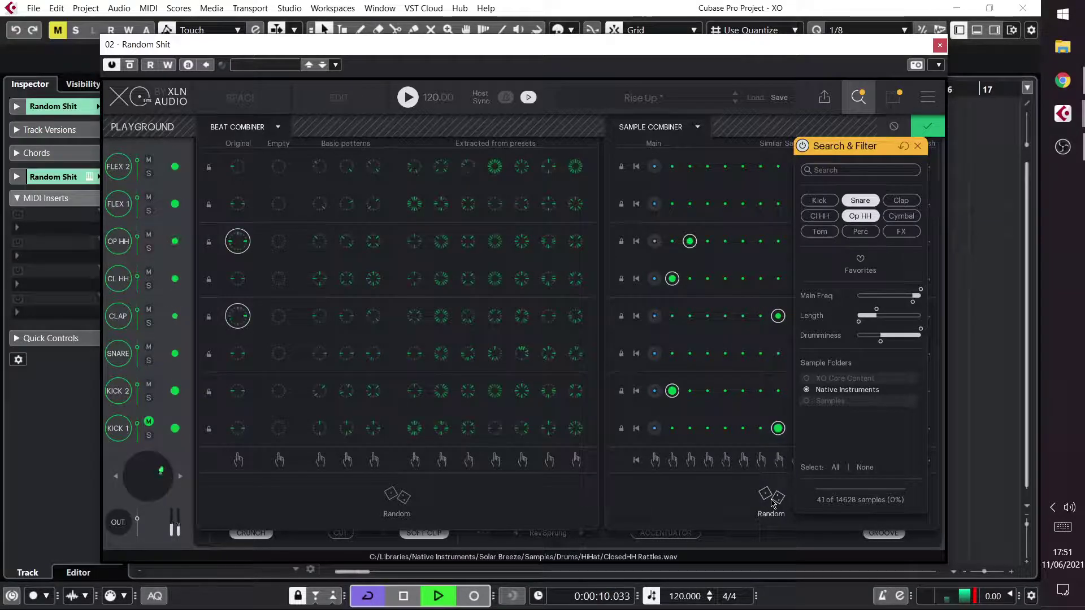
Step: Randomize the beat patterns of all lanes repeatedly to get a new groove
{"action": "left_click", "coordinate": [398, 496]}
{"action": "left_click", "coordinate": [401, 499]}
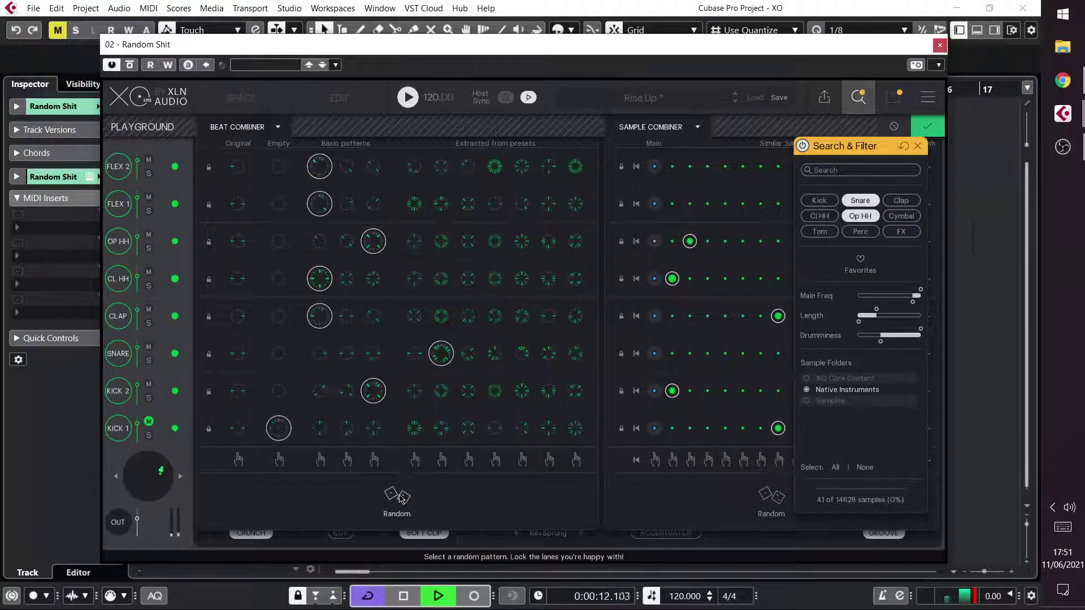
{"action": "left_click", "coordinate": [401, 499]}
{"action": "left_click", "coordinate": [401, 499]}
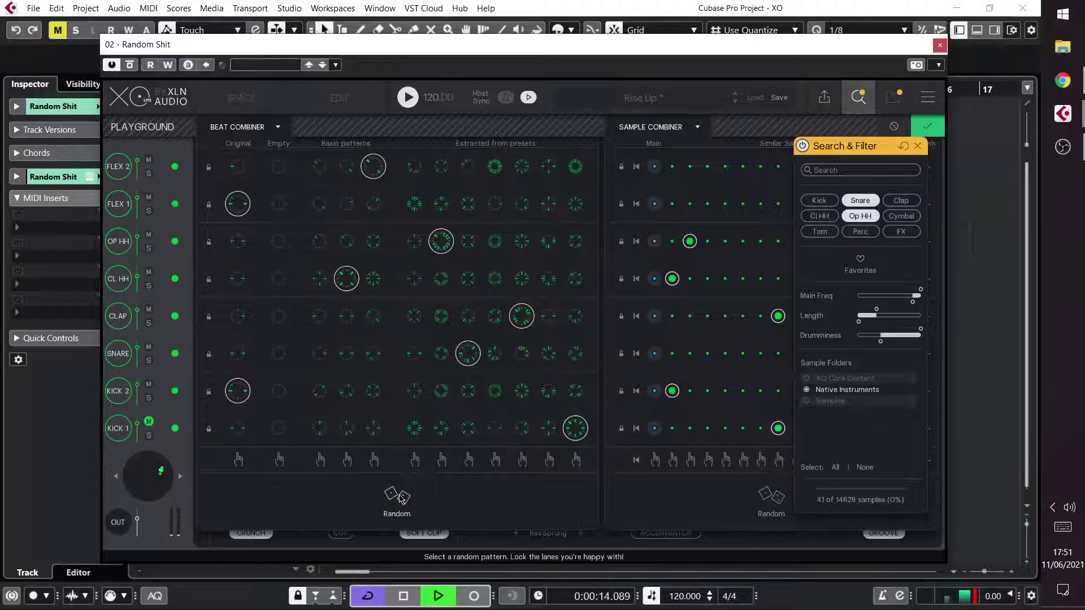
Step: Add the closed hi-hat category to the snare and open hi-hat filter and randomize the lanes' samples
{"action": "left_click", "coordinate": [771, 496]}
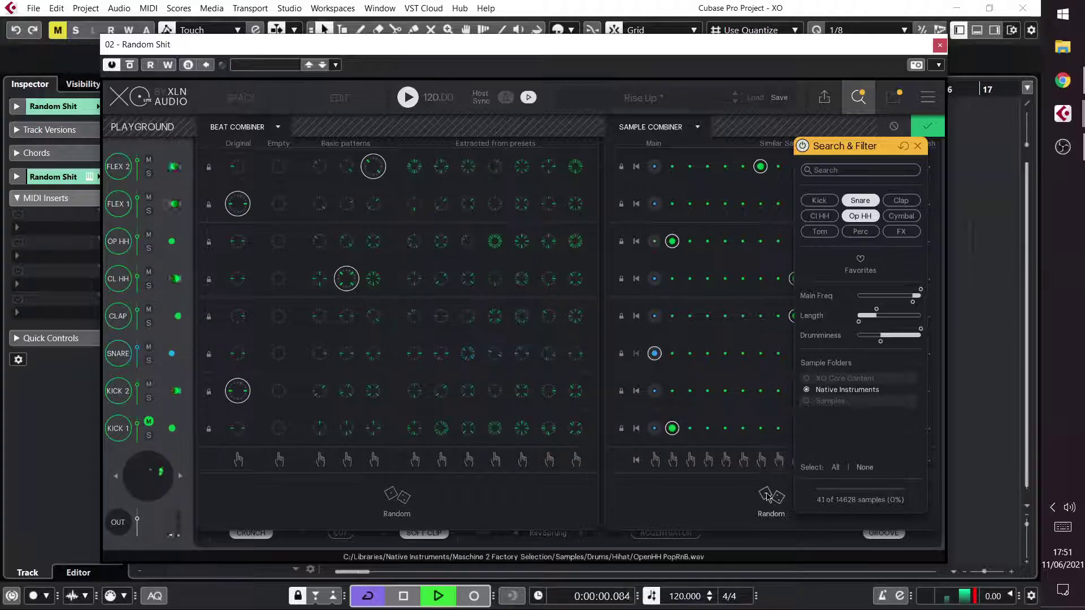
{"action": "left_click", "coordinate": [820, 216]}
{"action": "left_click", "coordinate": [774, 499]}
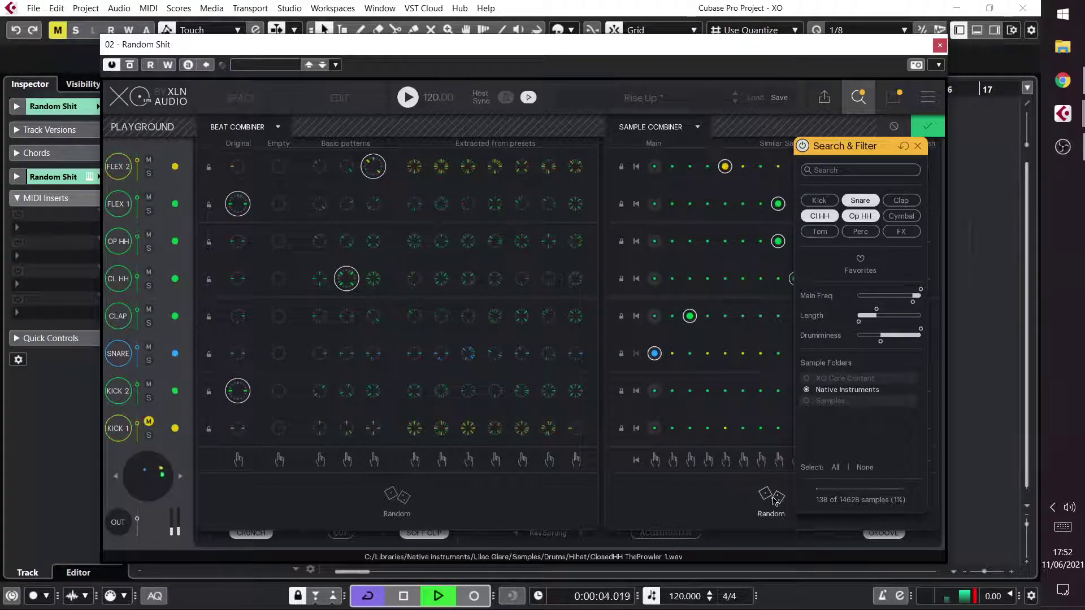
Step: Filter for longer samples in a narrow mid-range main-frequency band and randomize the lanes' beat patterns several times
{"action": "mouse_move", "coordinate": [876, 310]}
{"action": "left_mouse_down"}
{"action": "mouse_move", "coordinate": [897, 314]}
{"action": "mouse_move", "coordinate": [917, 295]}
{"action": "mouse_move", "coordinate": [887, 296]}
{"action": "left_mouse_up"}
{"action": "left_click", "coordinate": [399, 498]}
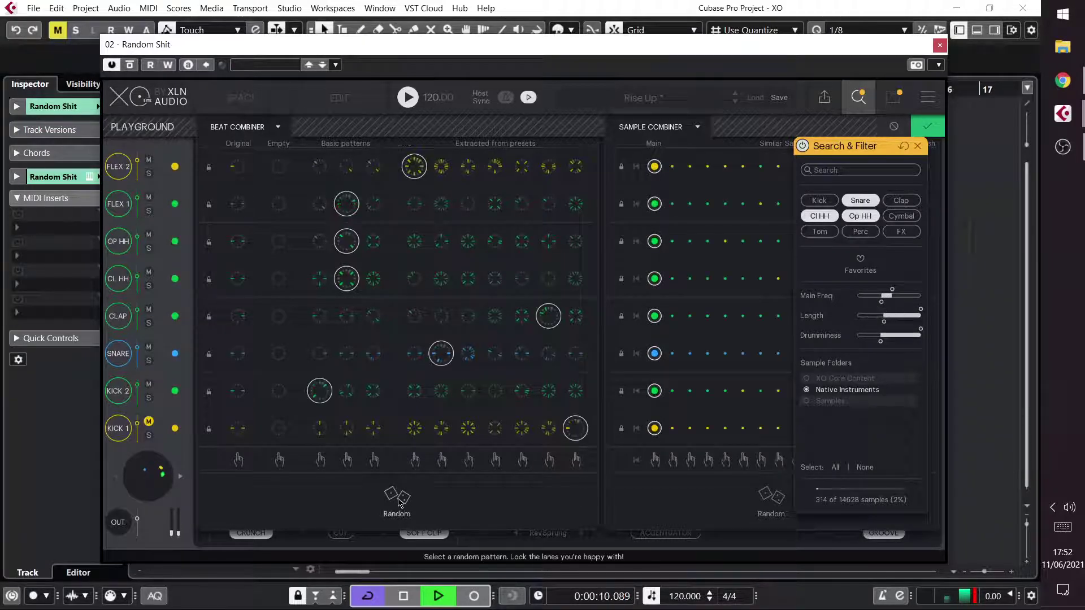
{"action": "left_click", "coordinate": [398, 498]}
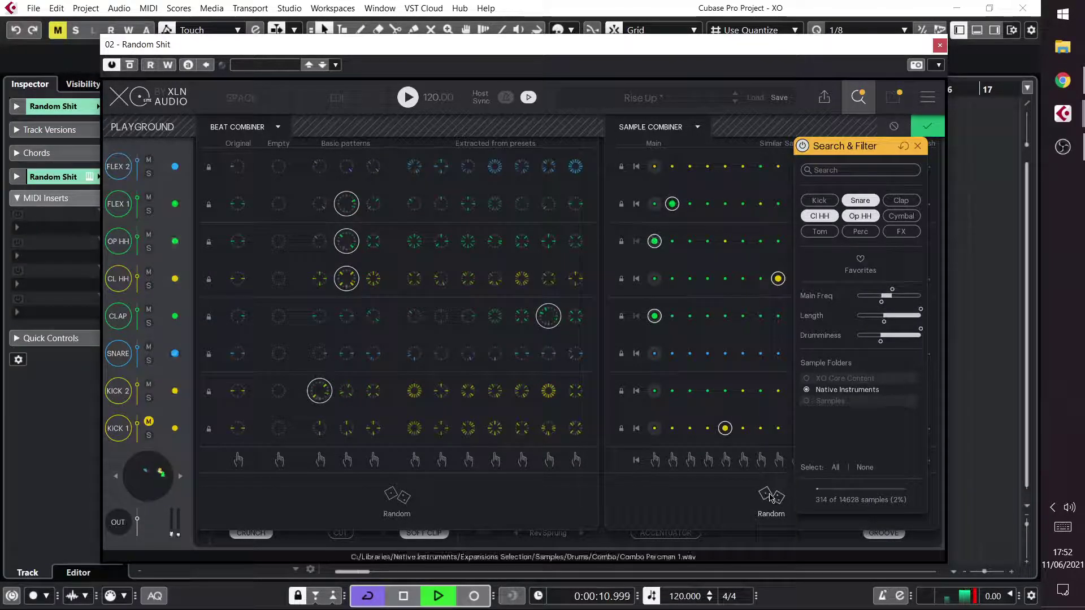
{"action": "left_click", "coordinate": [410, 500]}
Step: Randomize the lanes' samples twice and accept the combined beat
{"action": "left_click", "coordinate": [771, 501]}
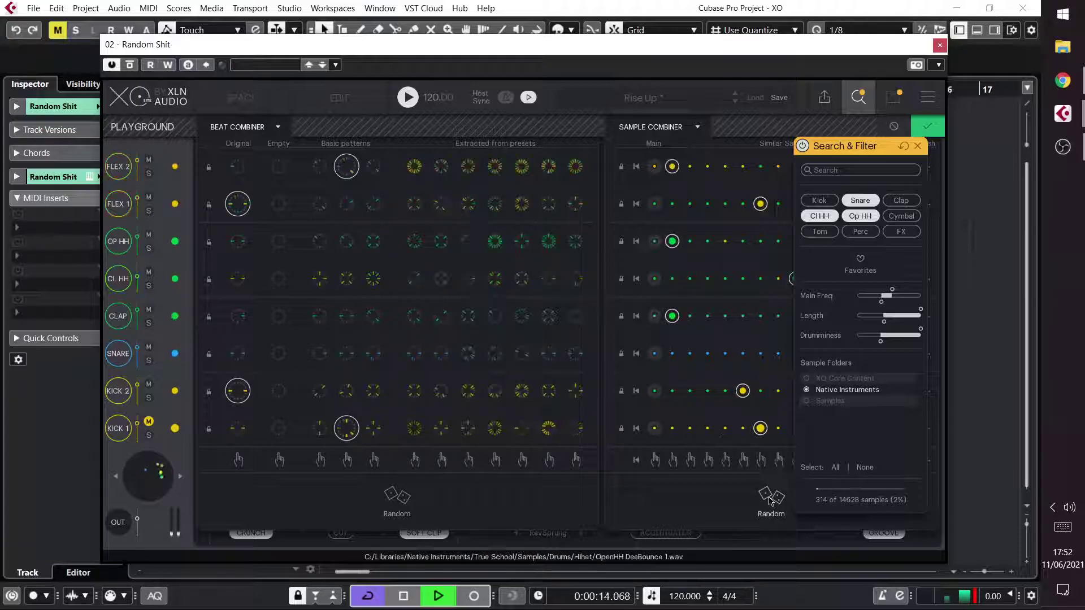
{"action": "left_click", "coordinate": [770, 501]}
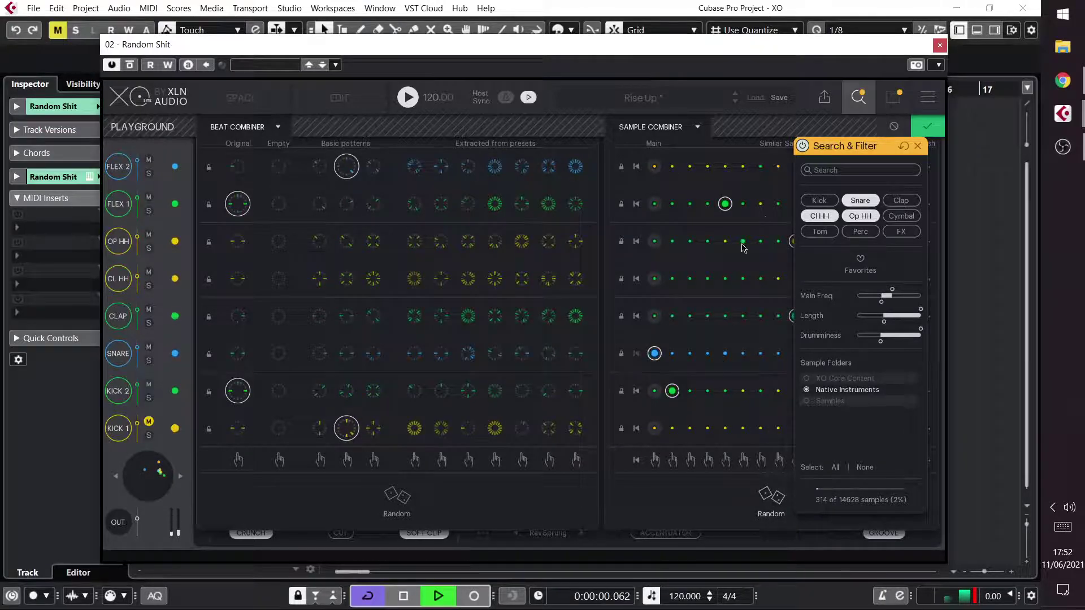
{"action": "left_click", "coordinate": [915, 129]}
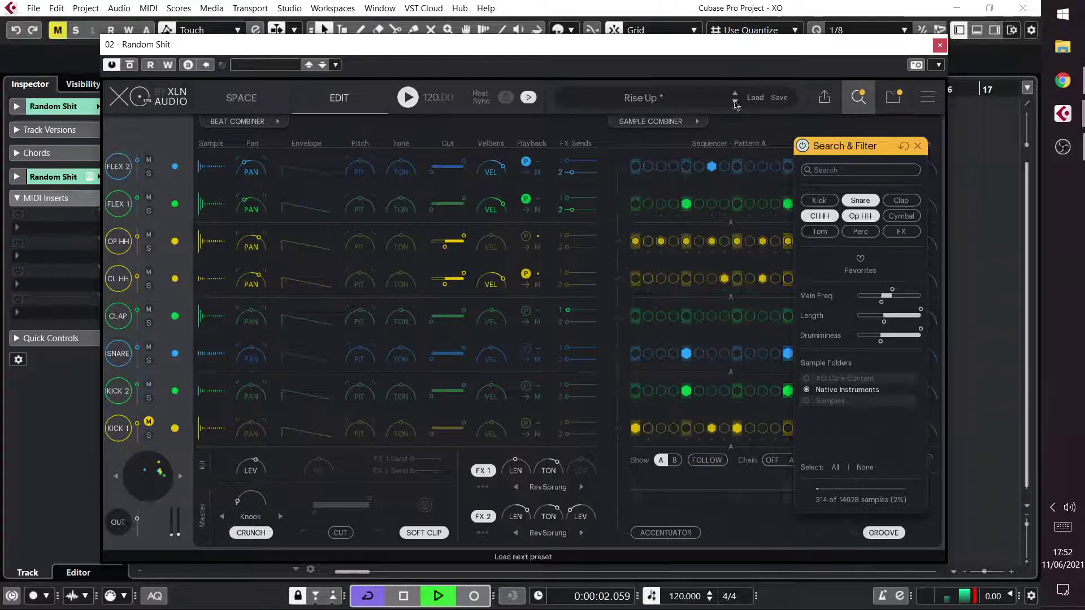
Step: Load the Run Away preset and randomize its samples and beat patterns with the Sample Combiner and Beat Combiner
{"action": "left_click", "coordinate": [735, 104]}
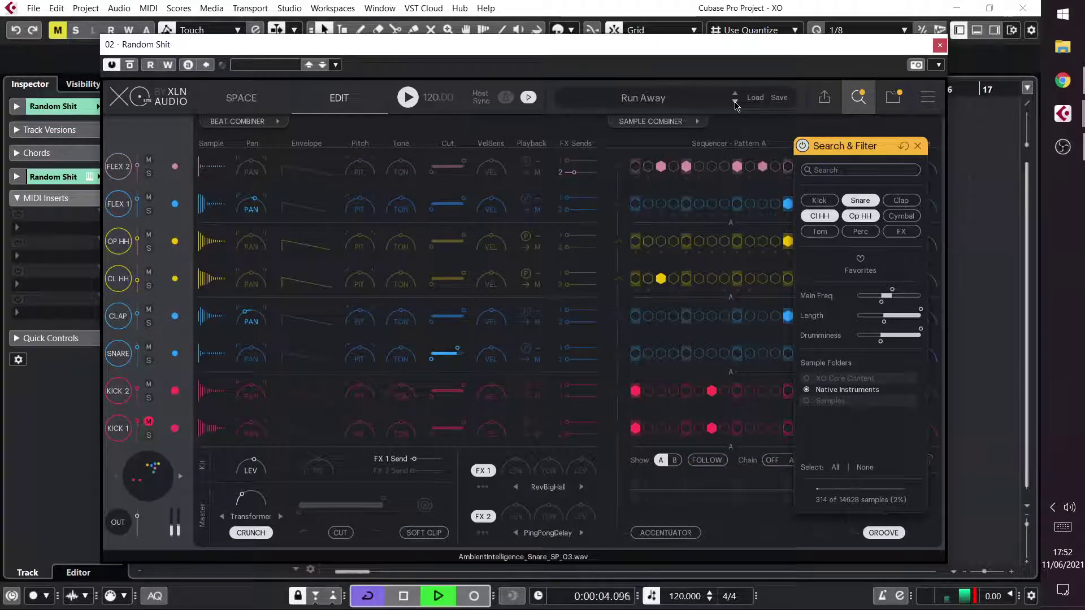
{"action": "left_click", "coordinate": [655, 122]}
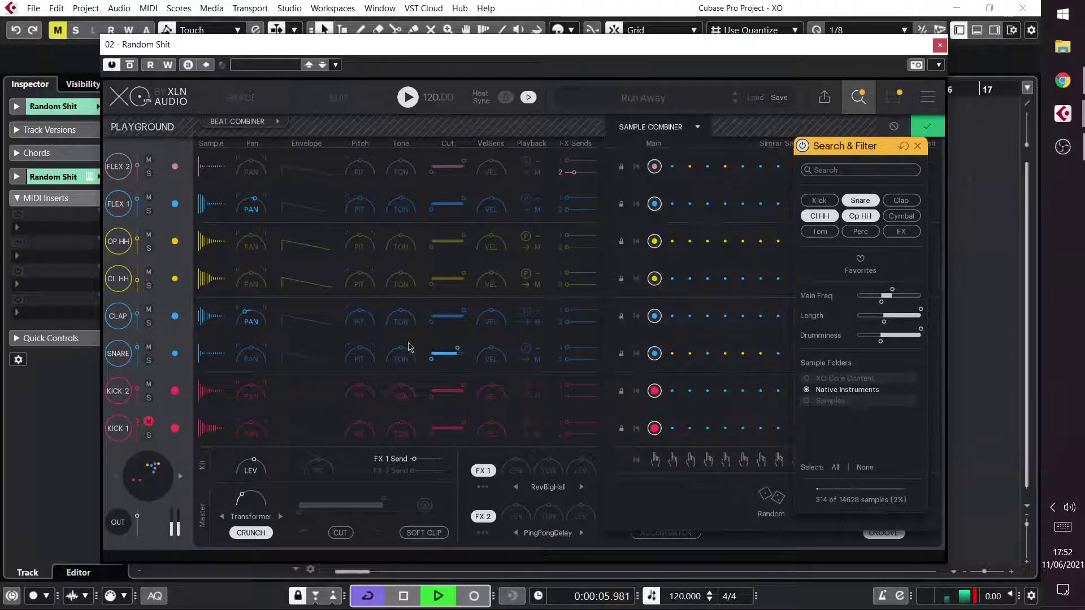
{"action": "left_click", "coordinate": [771, 497]}
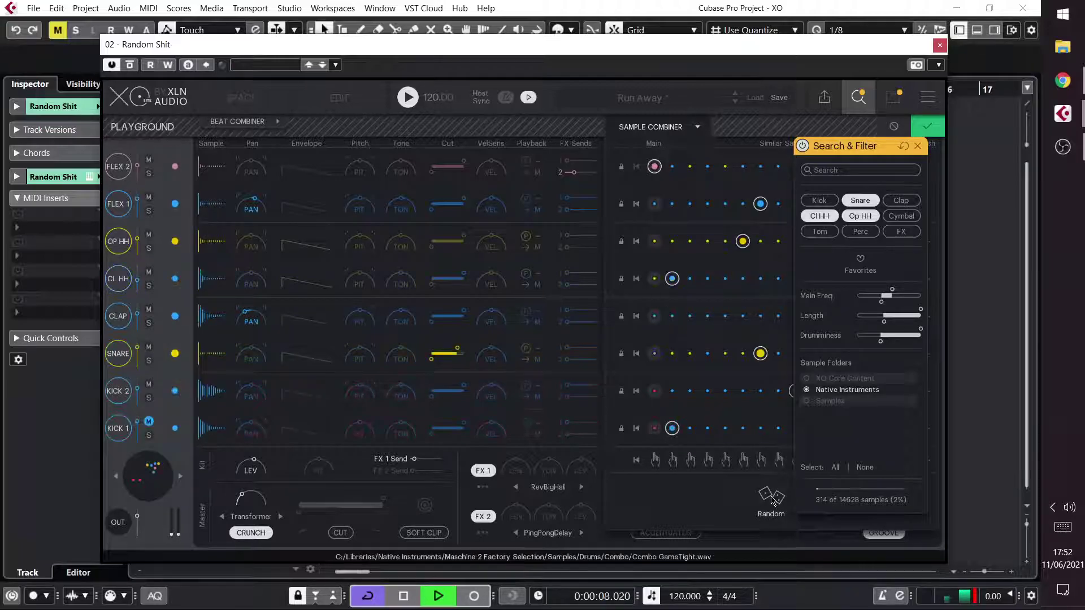
{"action": "left_click", "coordinate": [265, 131]}
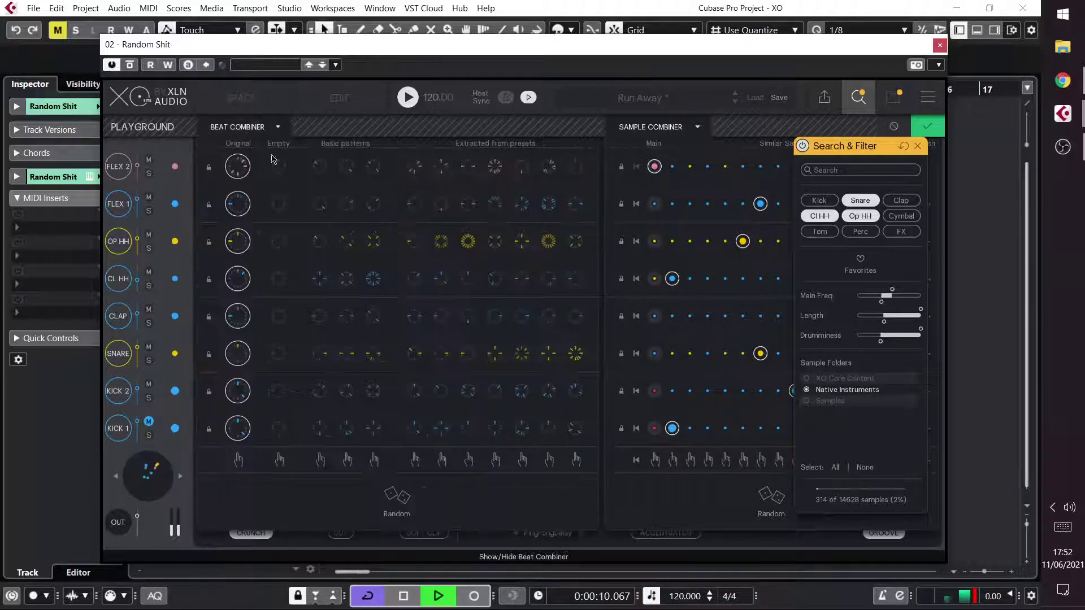
{"action": "left_click", "coordinate": [395, 496]}
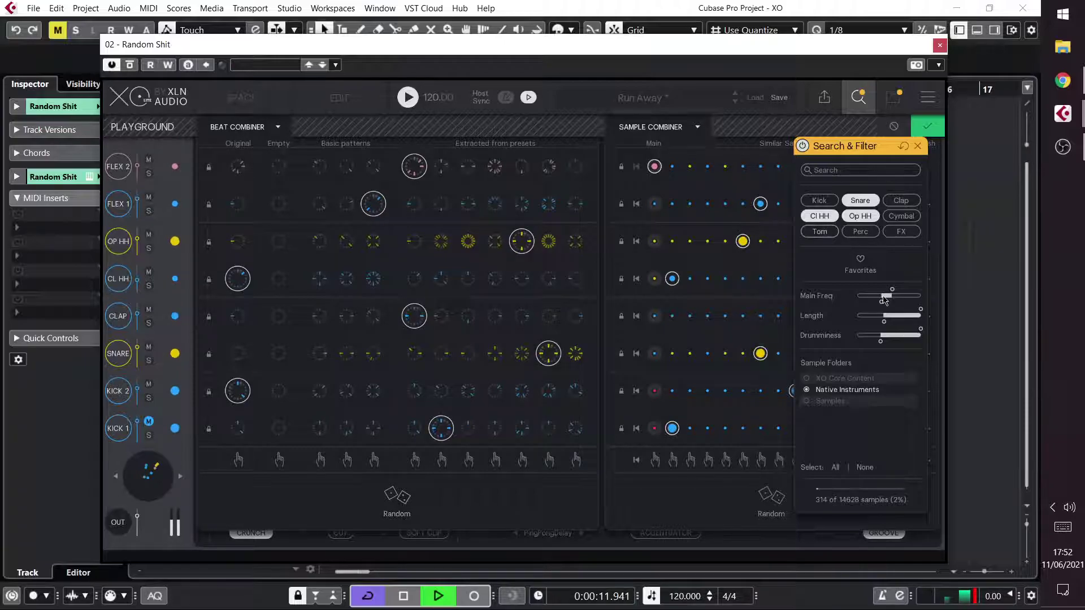
Step: Raise the main-frequency filter to a high band, remove the Snare category, and randomize the lanes' samples twice
{"action": "left_click_drag", "start_coordinate": [884, 300], "coordinate": [902, 298]}
{"action": "left_click", "coordinate": [860, 200]}
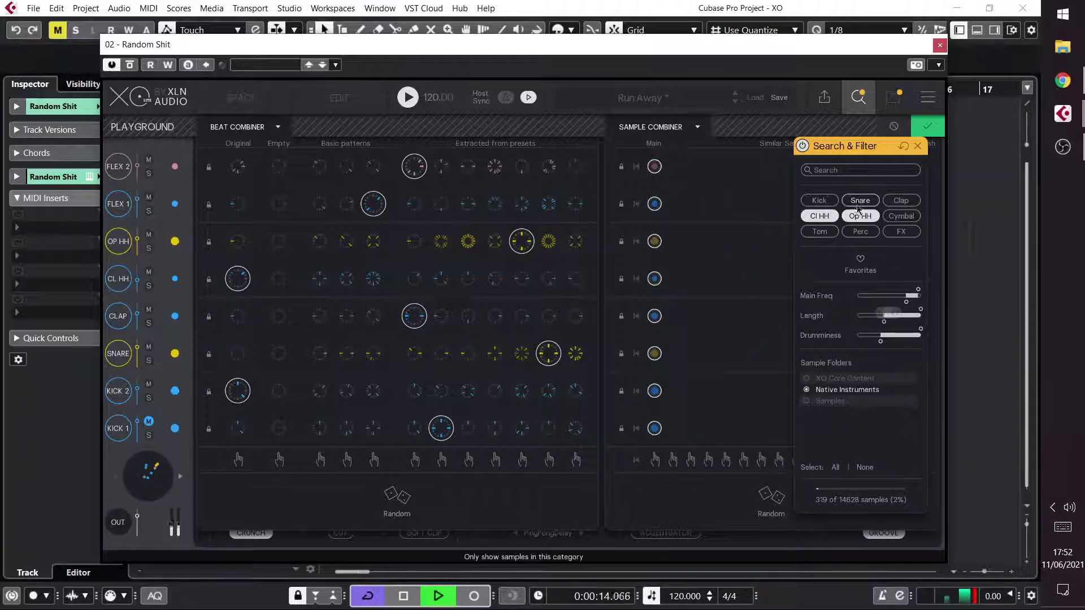
{"action": "left_click", "coordinate": [767, 490]}
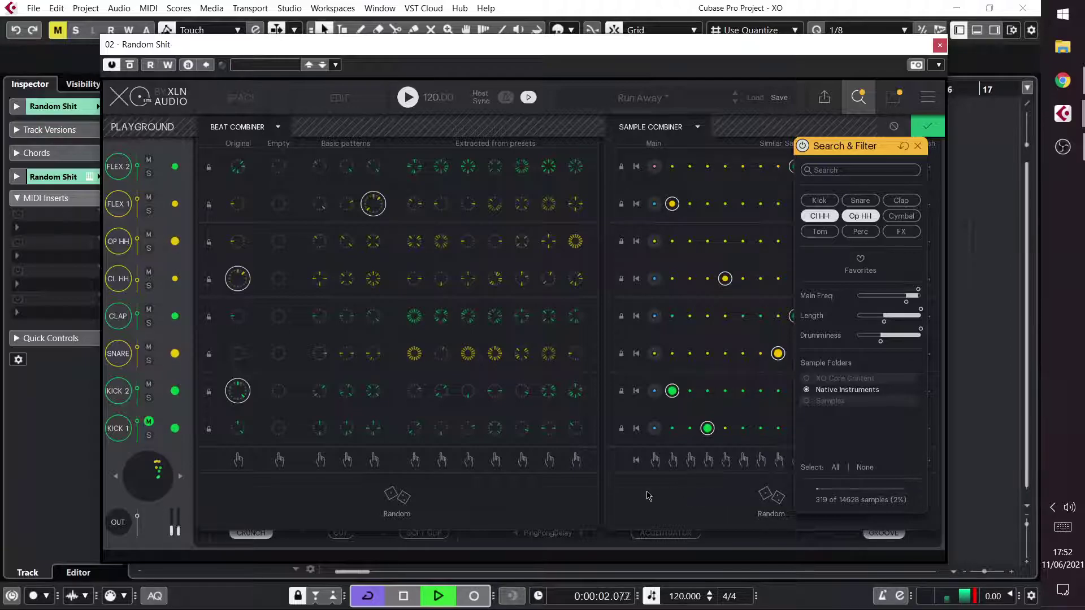
{"action": "left_click", "coordinate": [764, 497]}
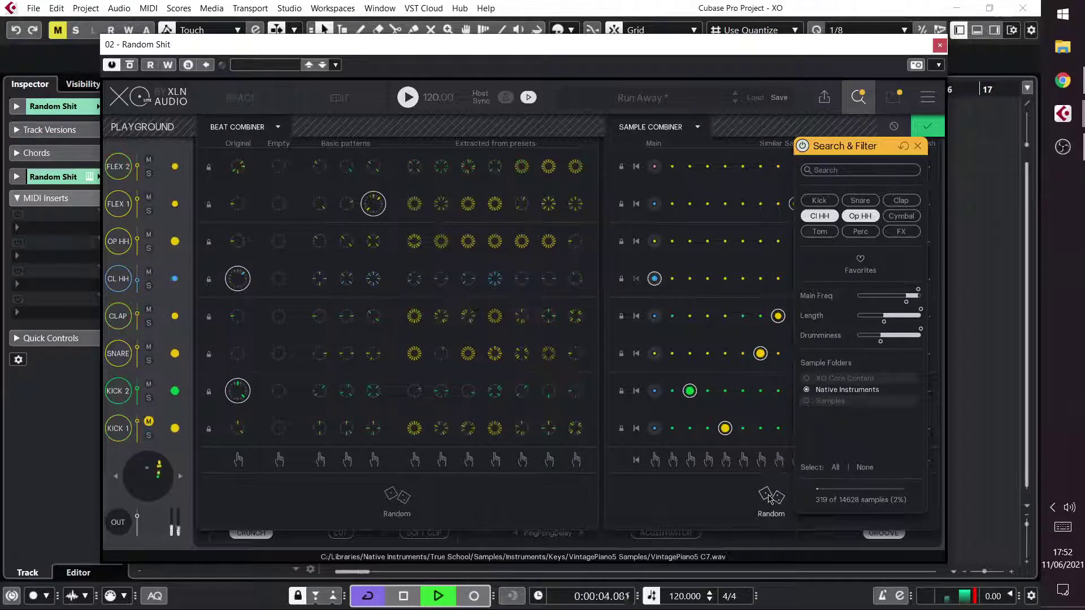
Step: Randomize the beat patterns of all lanes three times, close the sample filter, and accept the new beat
{"action": "left_click", "coordinate": [391, 496]}
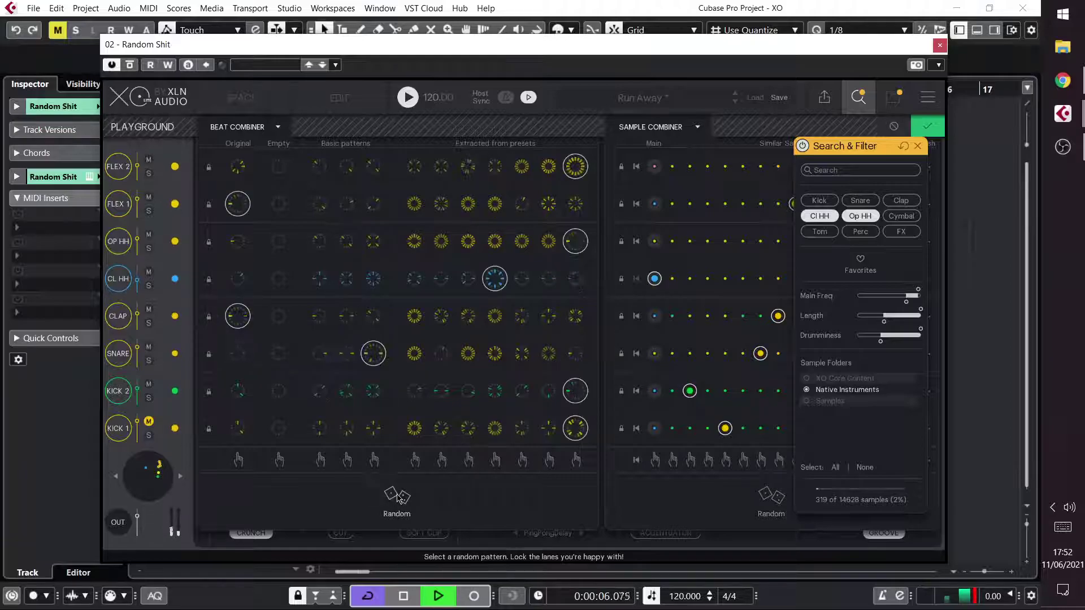
{"action": "left_click", "coordinate": [399, 498]}
{"action": "left_click", "coordinate": [398, 498]}
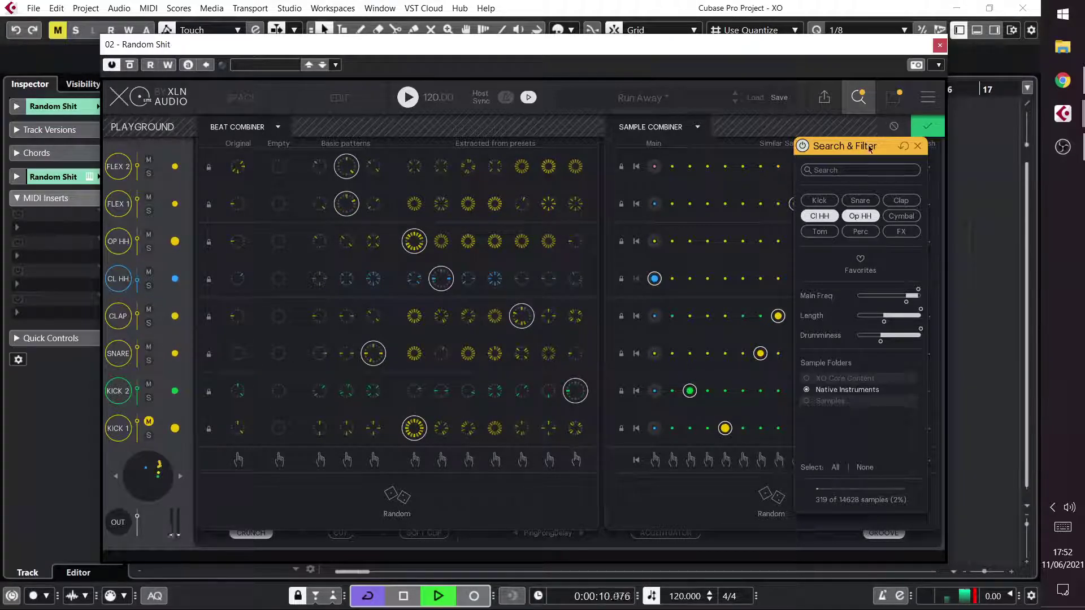
{"action": "left_click", "coordinate": [916, 147]}
{"action": "left_click", "coordinate": [926, 128]}
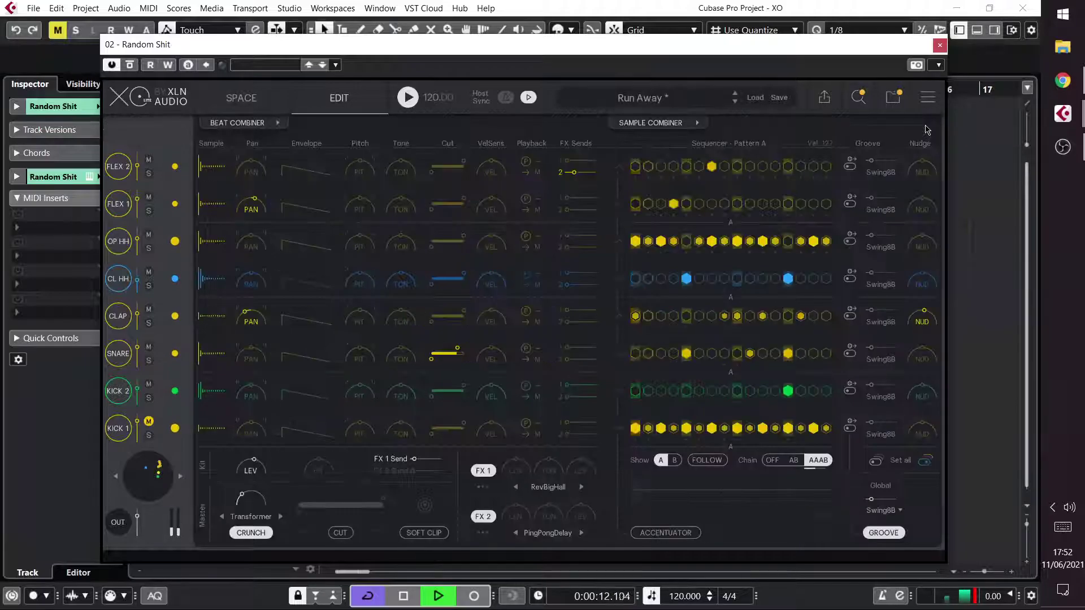
Step: Audition the muted MonoPoly 01 02 track with the beat, mute it again, and check the MonoPoly 01 channel settings
{"action": "left_click", "coordinate": [938, 48]}
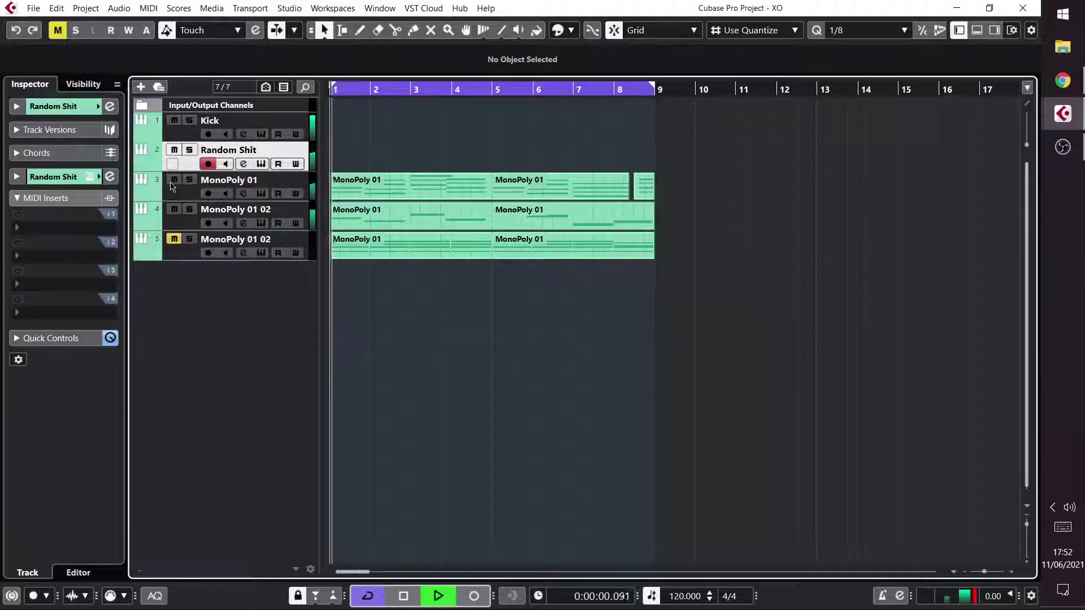
{"action": "left_click", "coordinate": [174, 239]}
{"action": "left_click", "coordinate": [174, 239]}
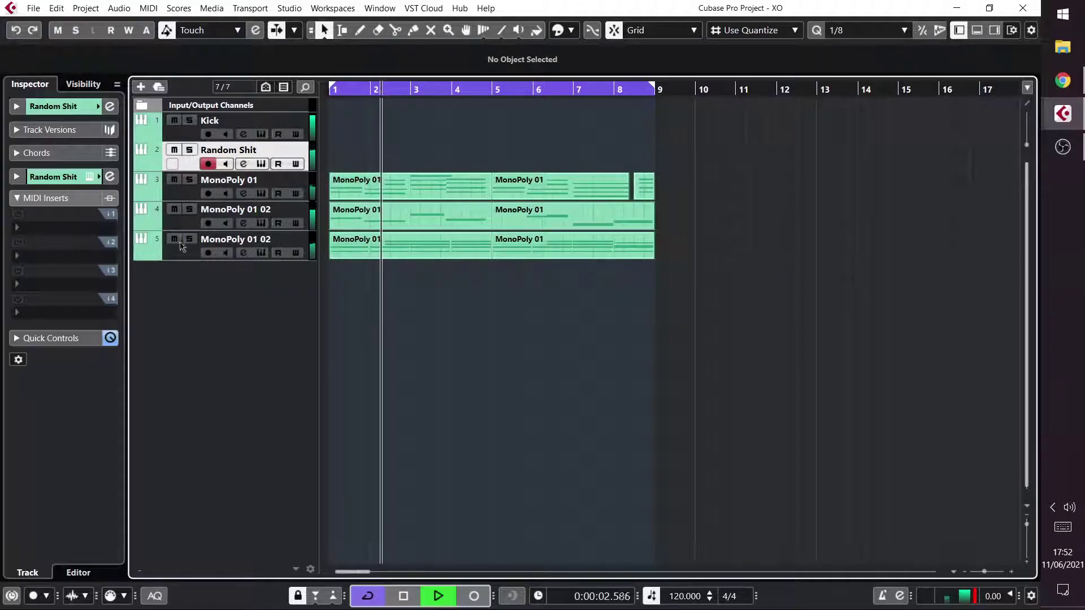
{"action": "left_click", "coordinate": [191, 192]}
{"action": "key", "text": "e"}
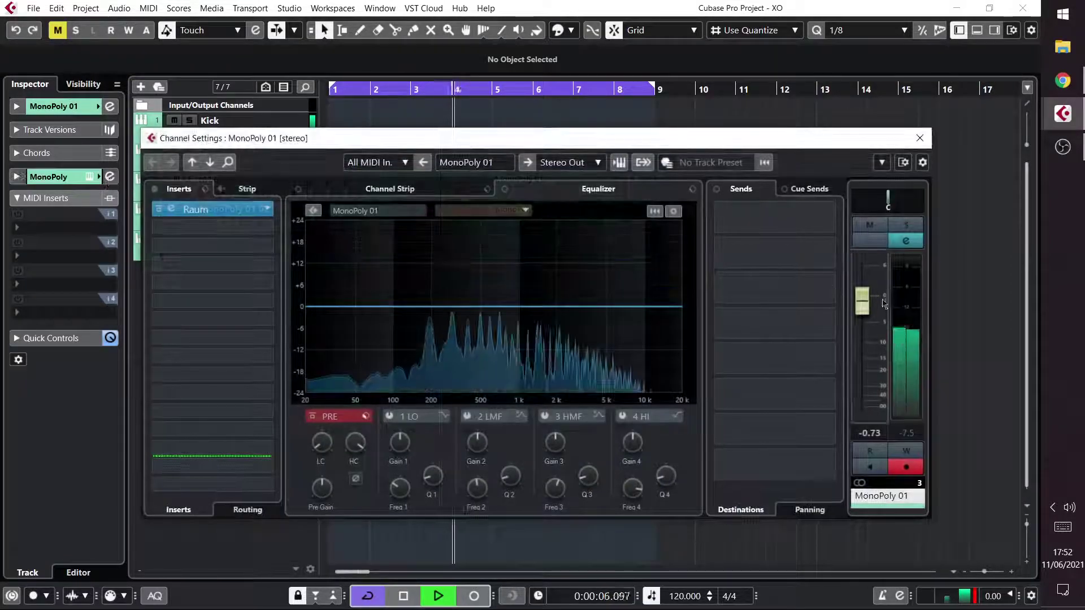
{"action": "left_click", "coordinate": [920, 138]}
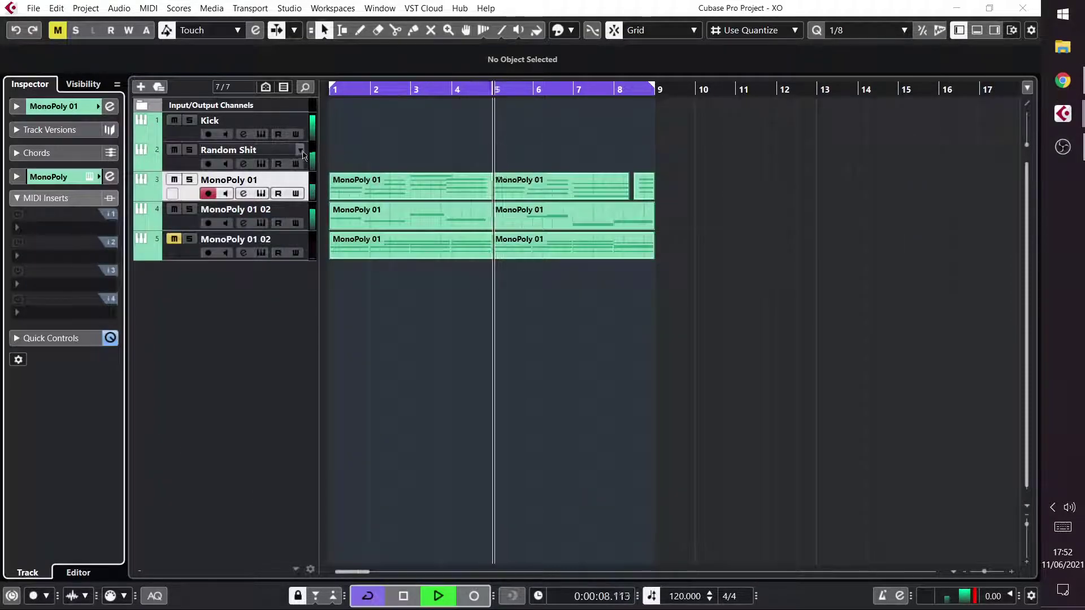
Step: Reopen the Random Shit track's drum plugin, load the Slow Trip preset, and raise its output level slightly
{"action": "left_click", "coordinate": [248, 157]}
{"action": "left_click", "coordinate": [89, 177]}
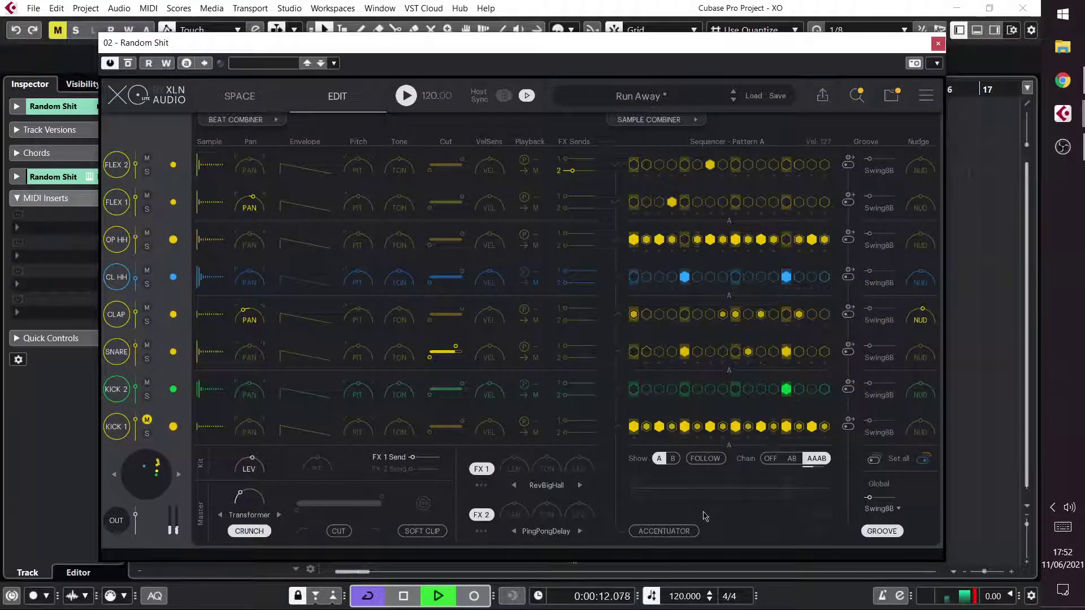
{"action": "left_click", "coordinate": [181, 474]}
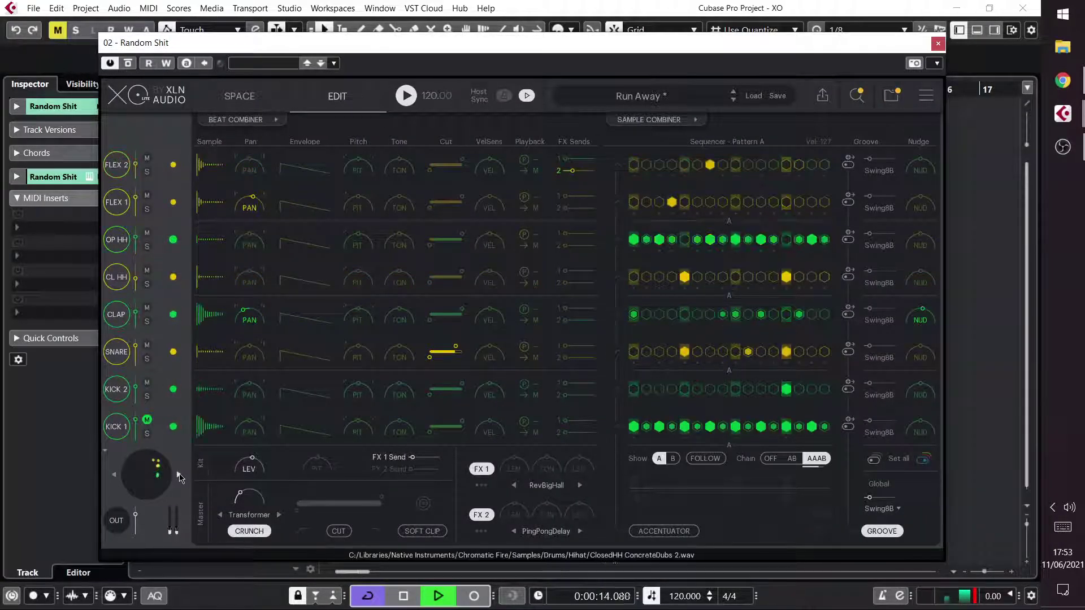
{"action": "left_click", "coordinate": [734, 100]}
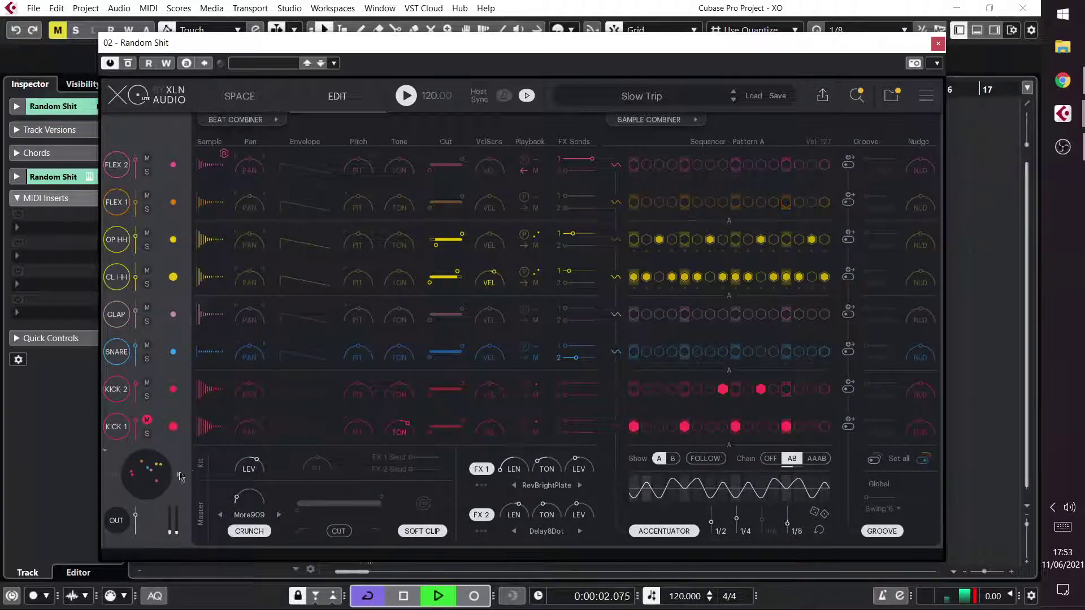
{"action": "left_click_drag", "start_coordinate": [136, 518], "coordinate": [136, 513]}
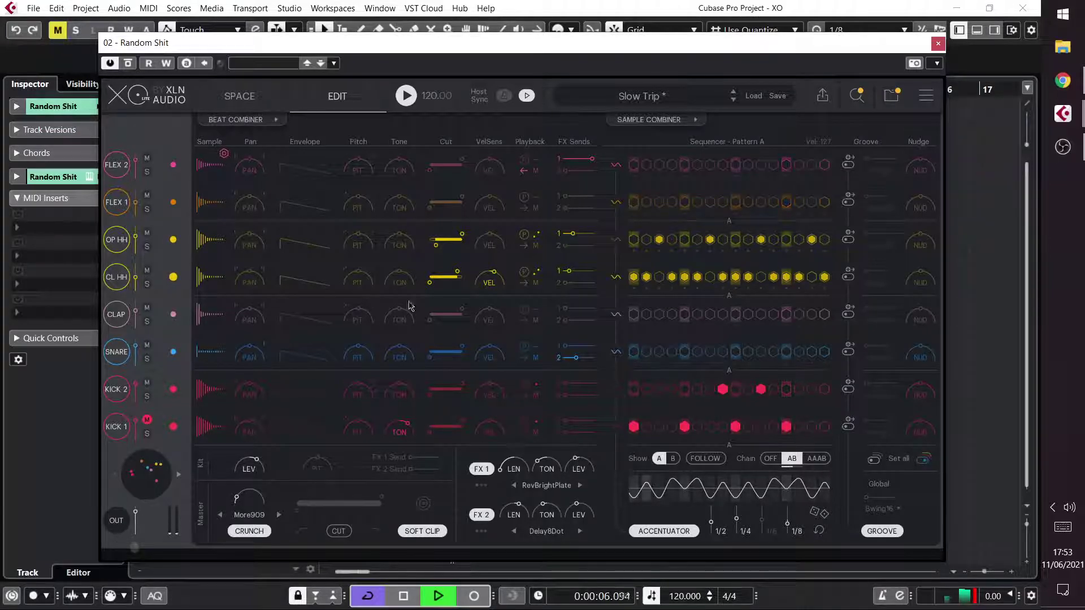
Step: Try alternative kits of similar samples on the Slow Trip preset, return to its original kit, and close the plugin
{"action": "left_click", "coordinate": [116, 477]}
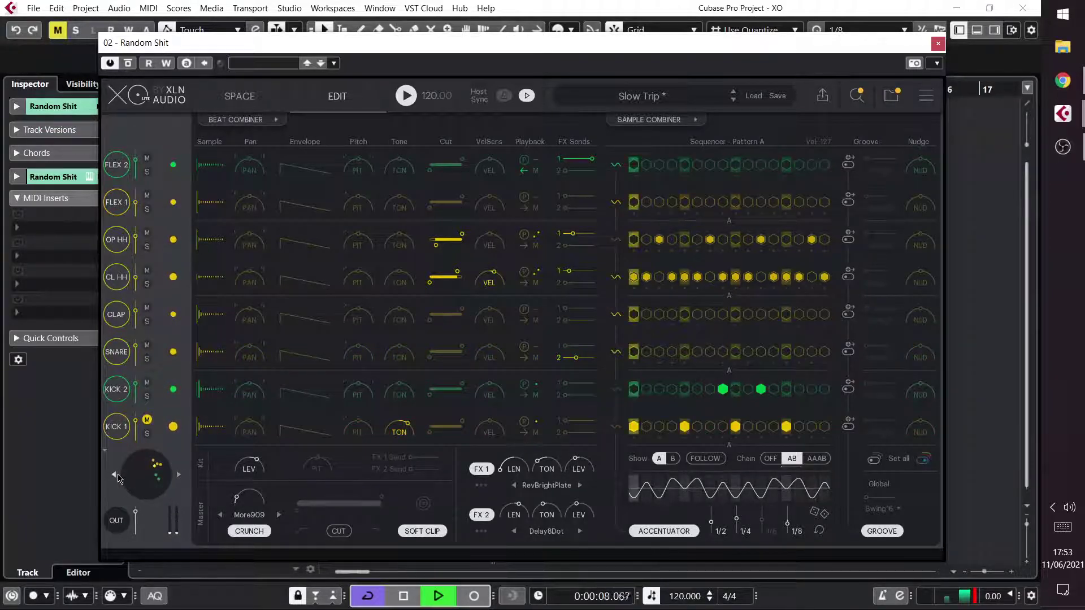
{"action": "left_click", "coordinate": [116, 478]}
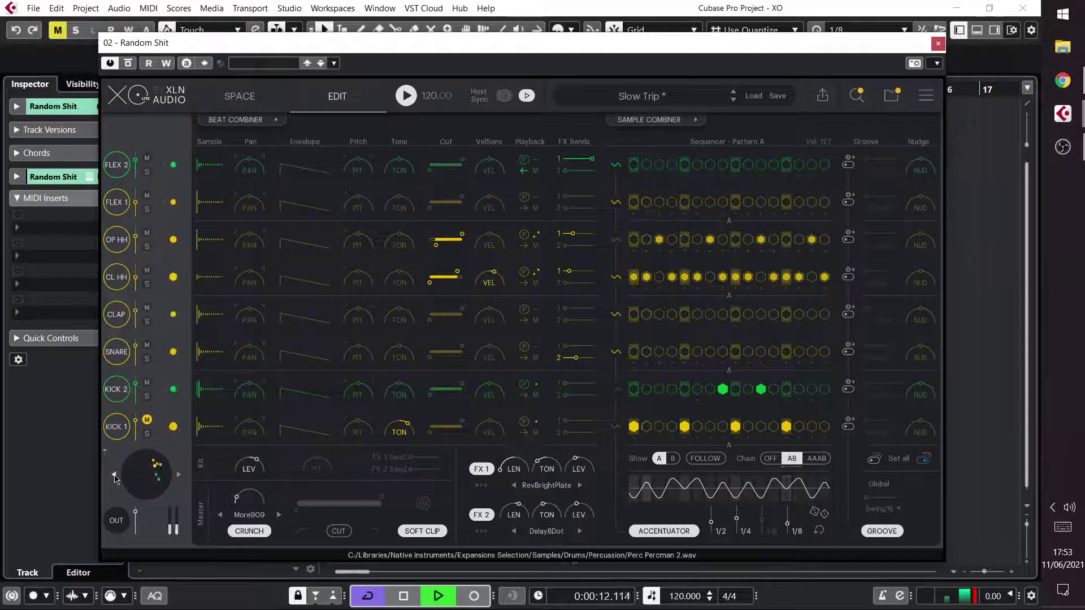
{"action": "left_click", "coordinate": [146, 474]}
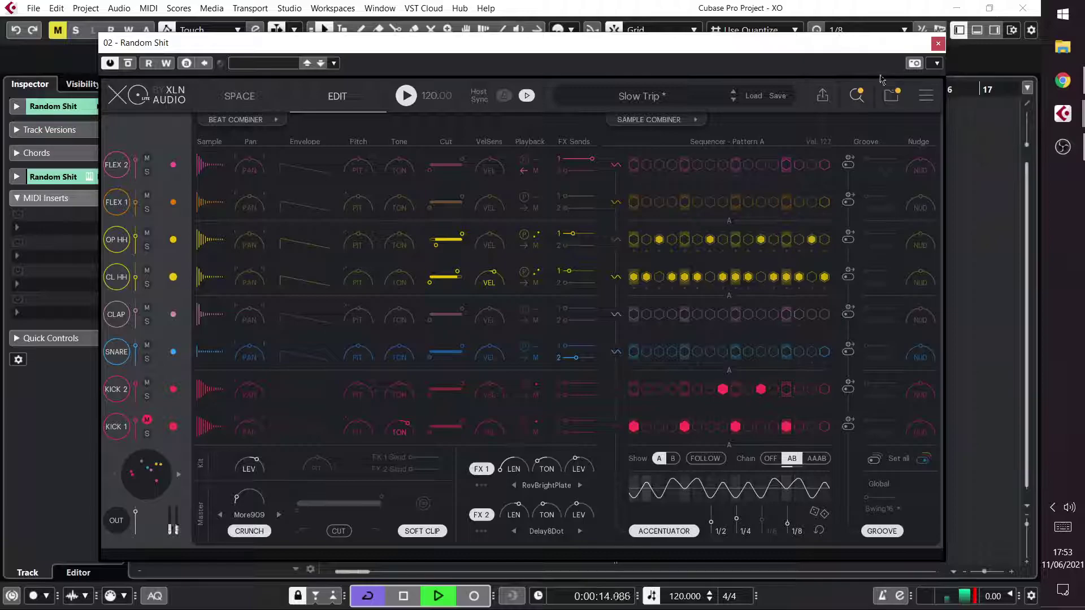
{"action": "left_click_drag", "start_coordinate": [848, 52], "coordinate": [865, 47]}
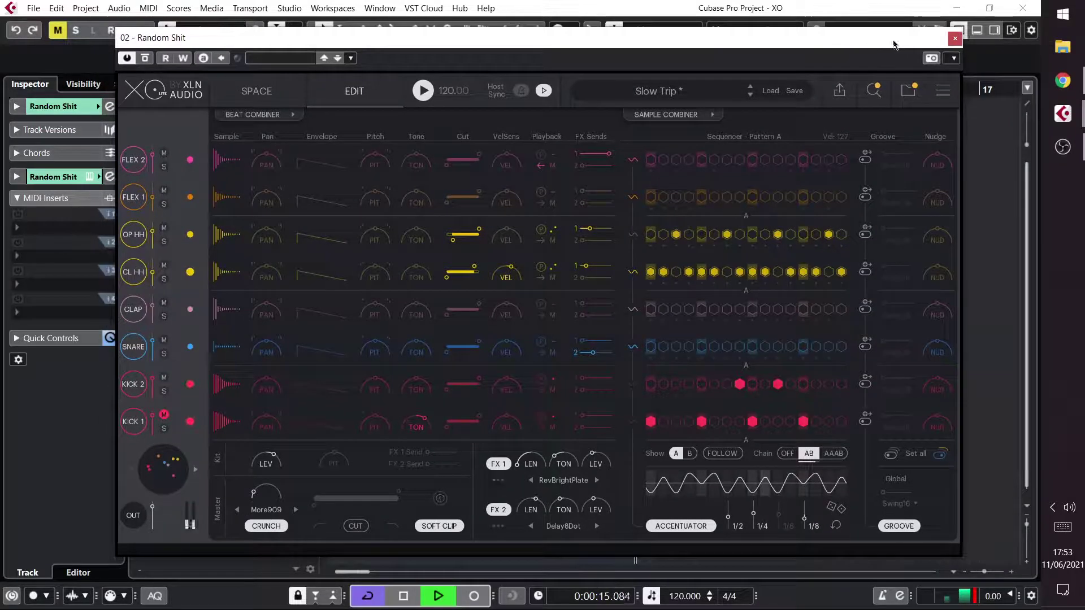
{"action": "left_click", "coordinate": [955, 39]}
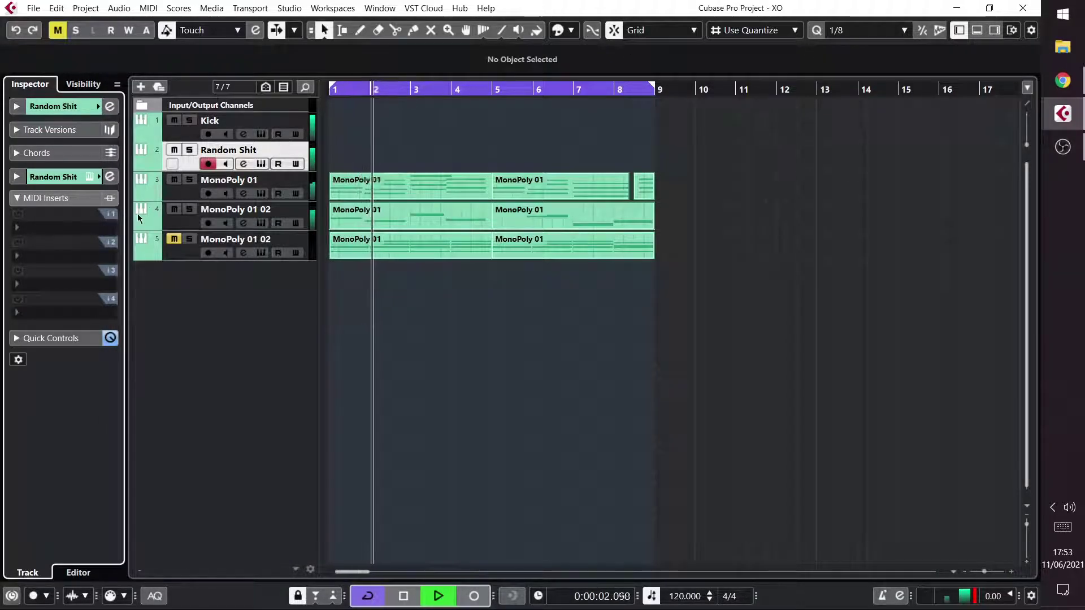
Step: Lower the high-cut filter in the Random Shit channel's equalizer to remove its high frequencies, and close the channel settings
{"action": "left_click", "coordinate": [110, 176]}
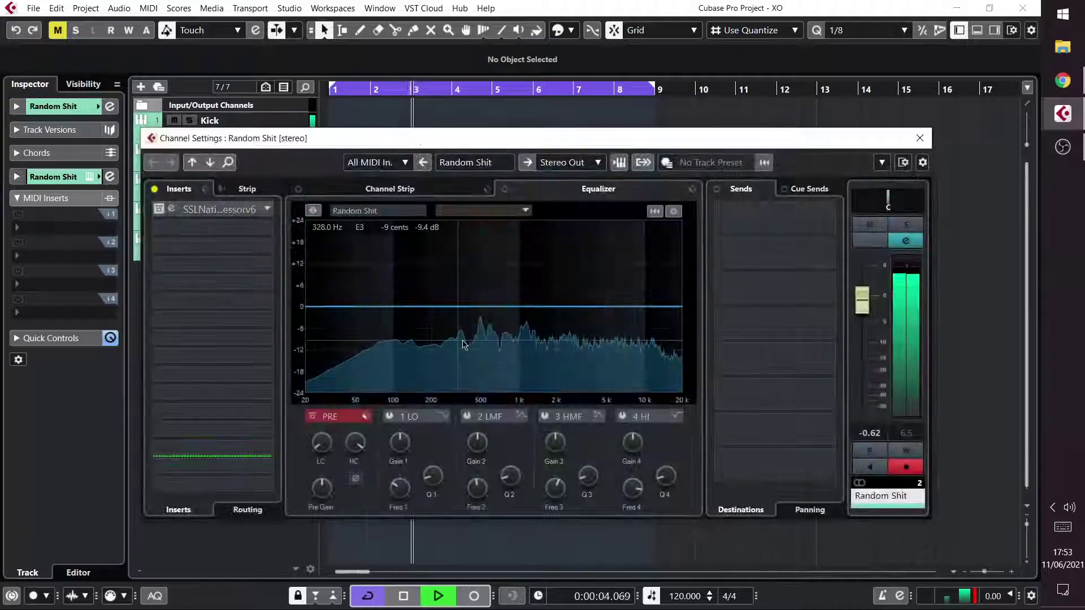
{"action": "left_click_drag", "start_coordinate": [350, 461], "coordinate": [341, 527]}
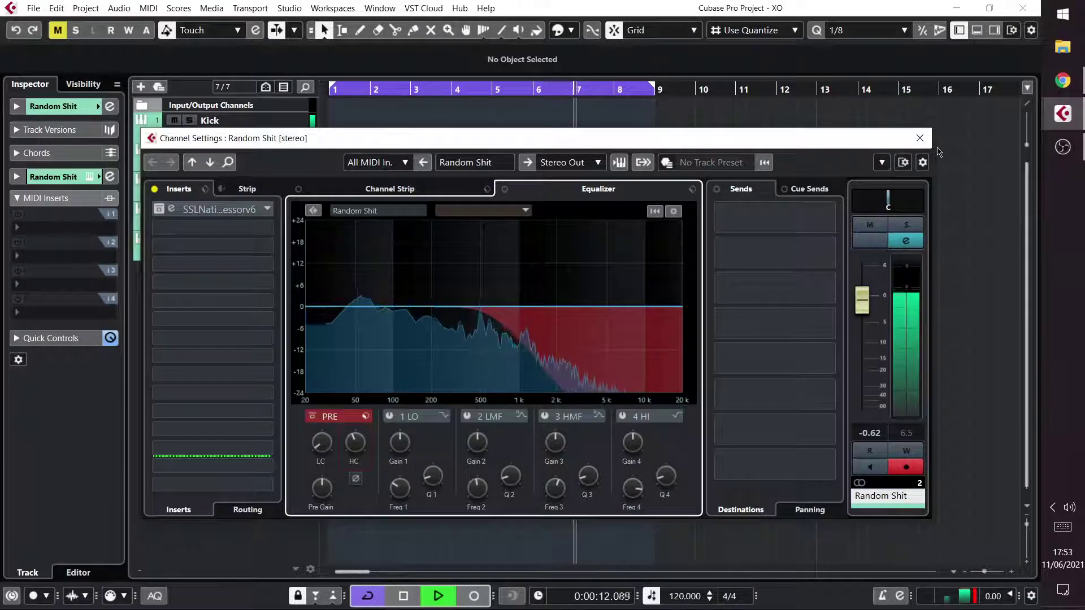
{"action": "left_click", "coordinate": [920, 139]}
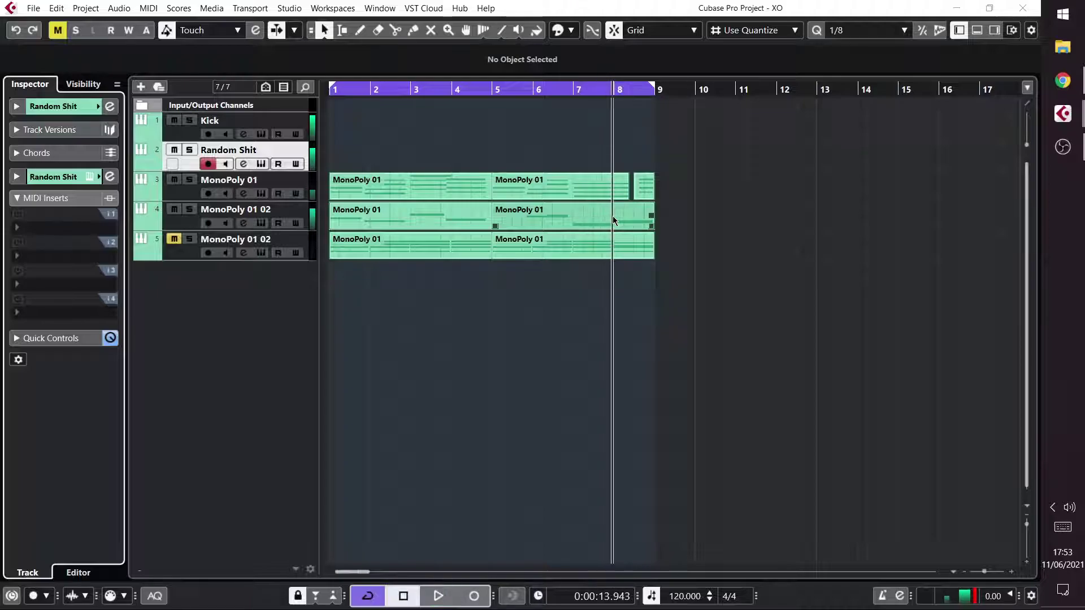